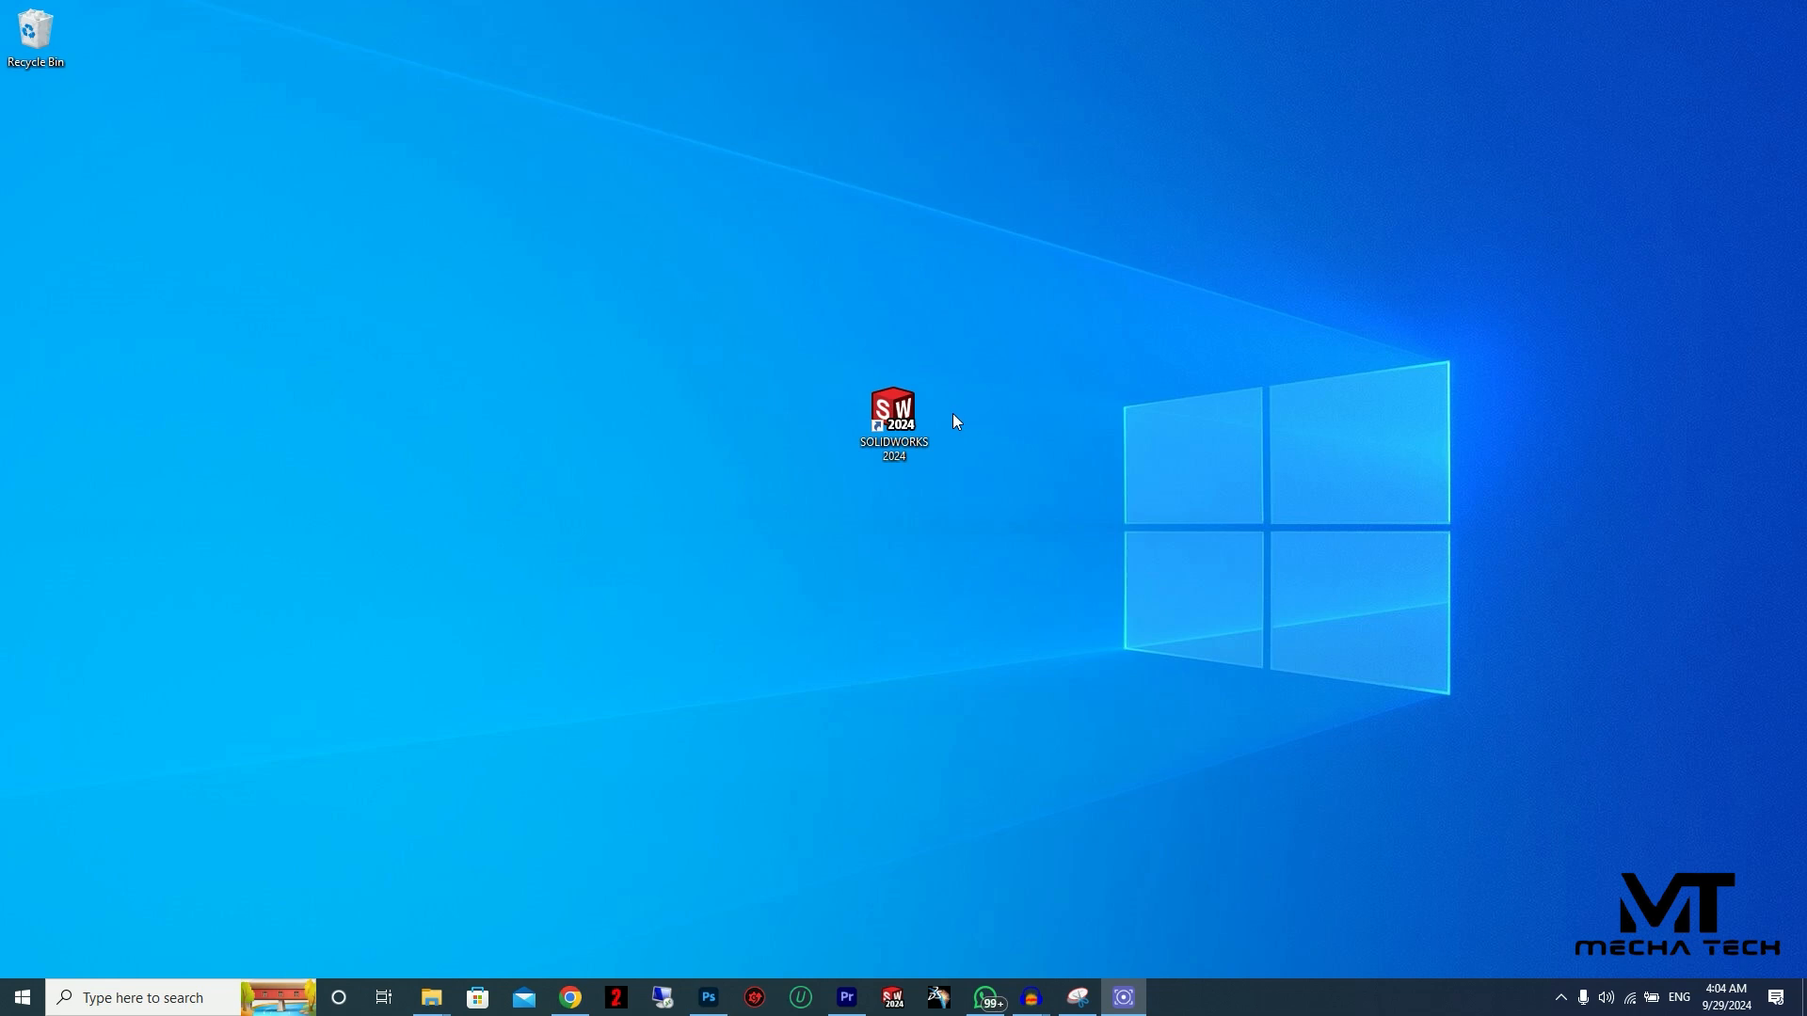
# Step: Launch SOLIDWORKS 2024 and create a new part document
pyautogui.doubleClick(897, 416)
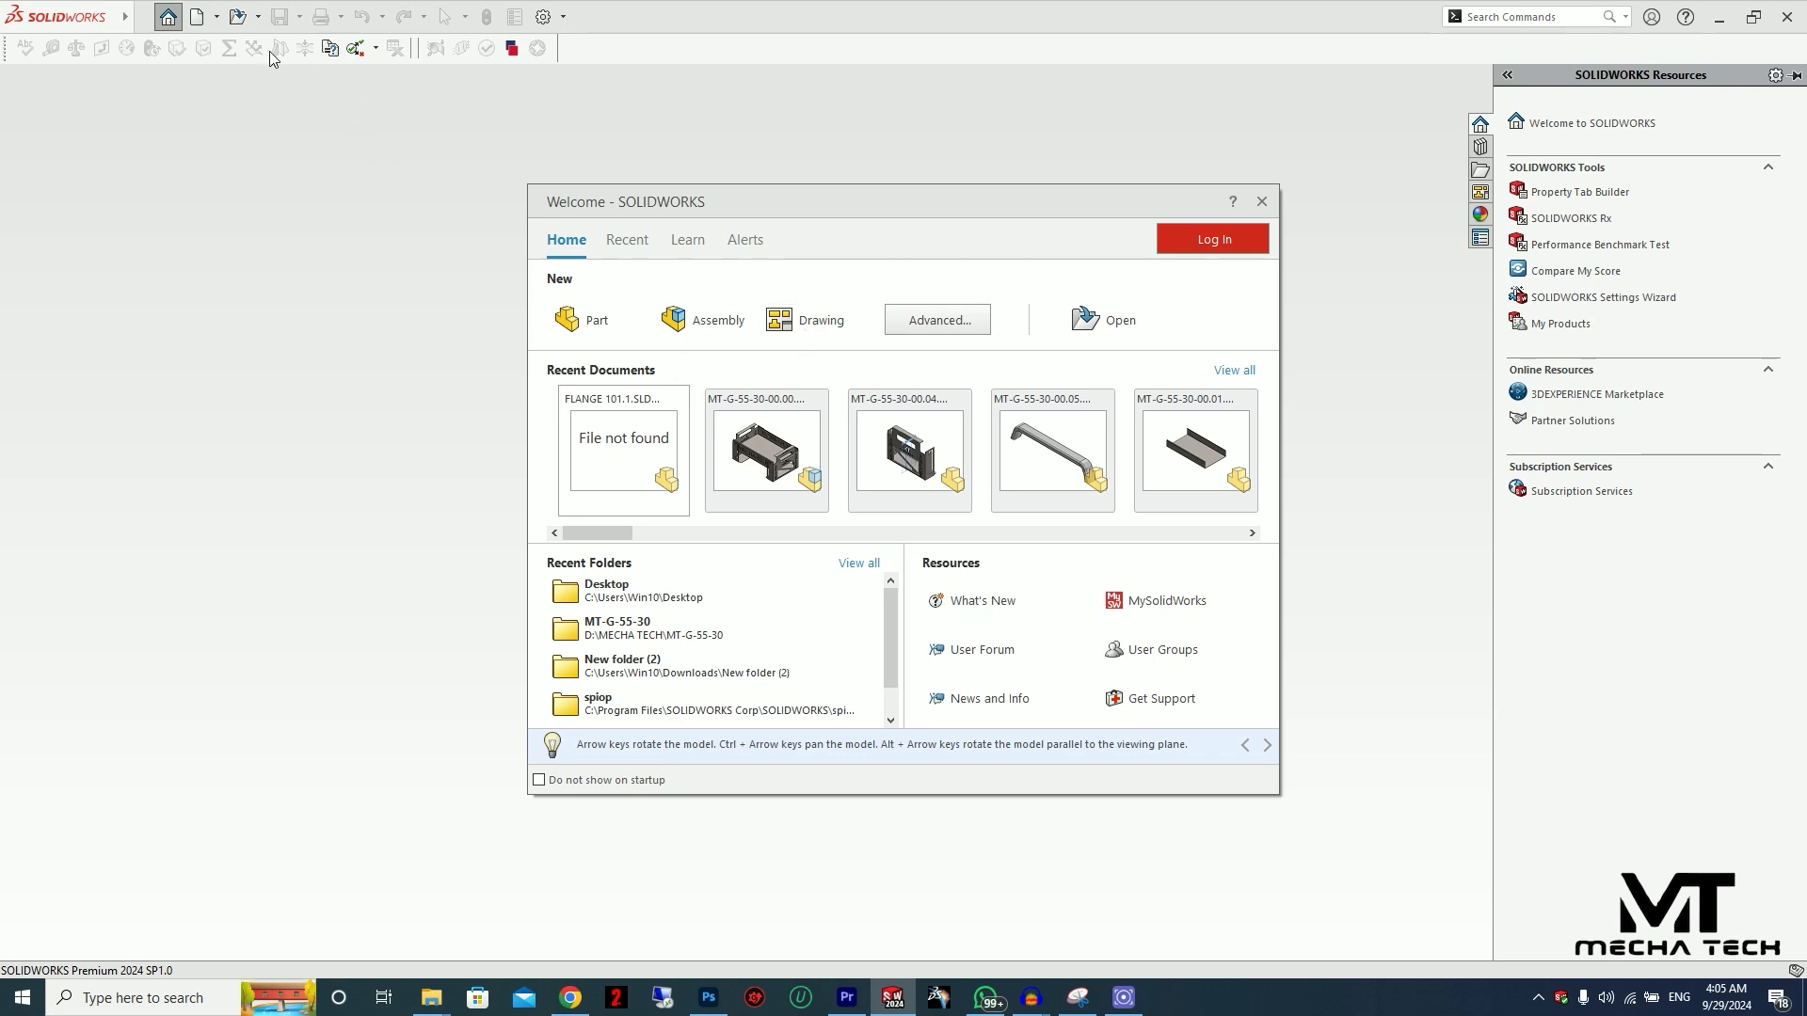
pyautogui.click(168, 16)
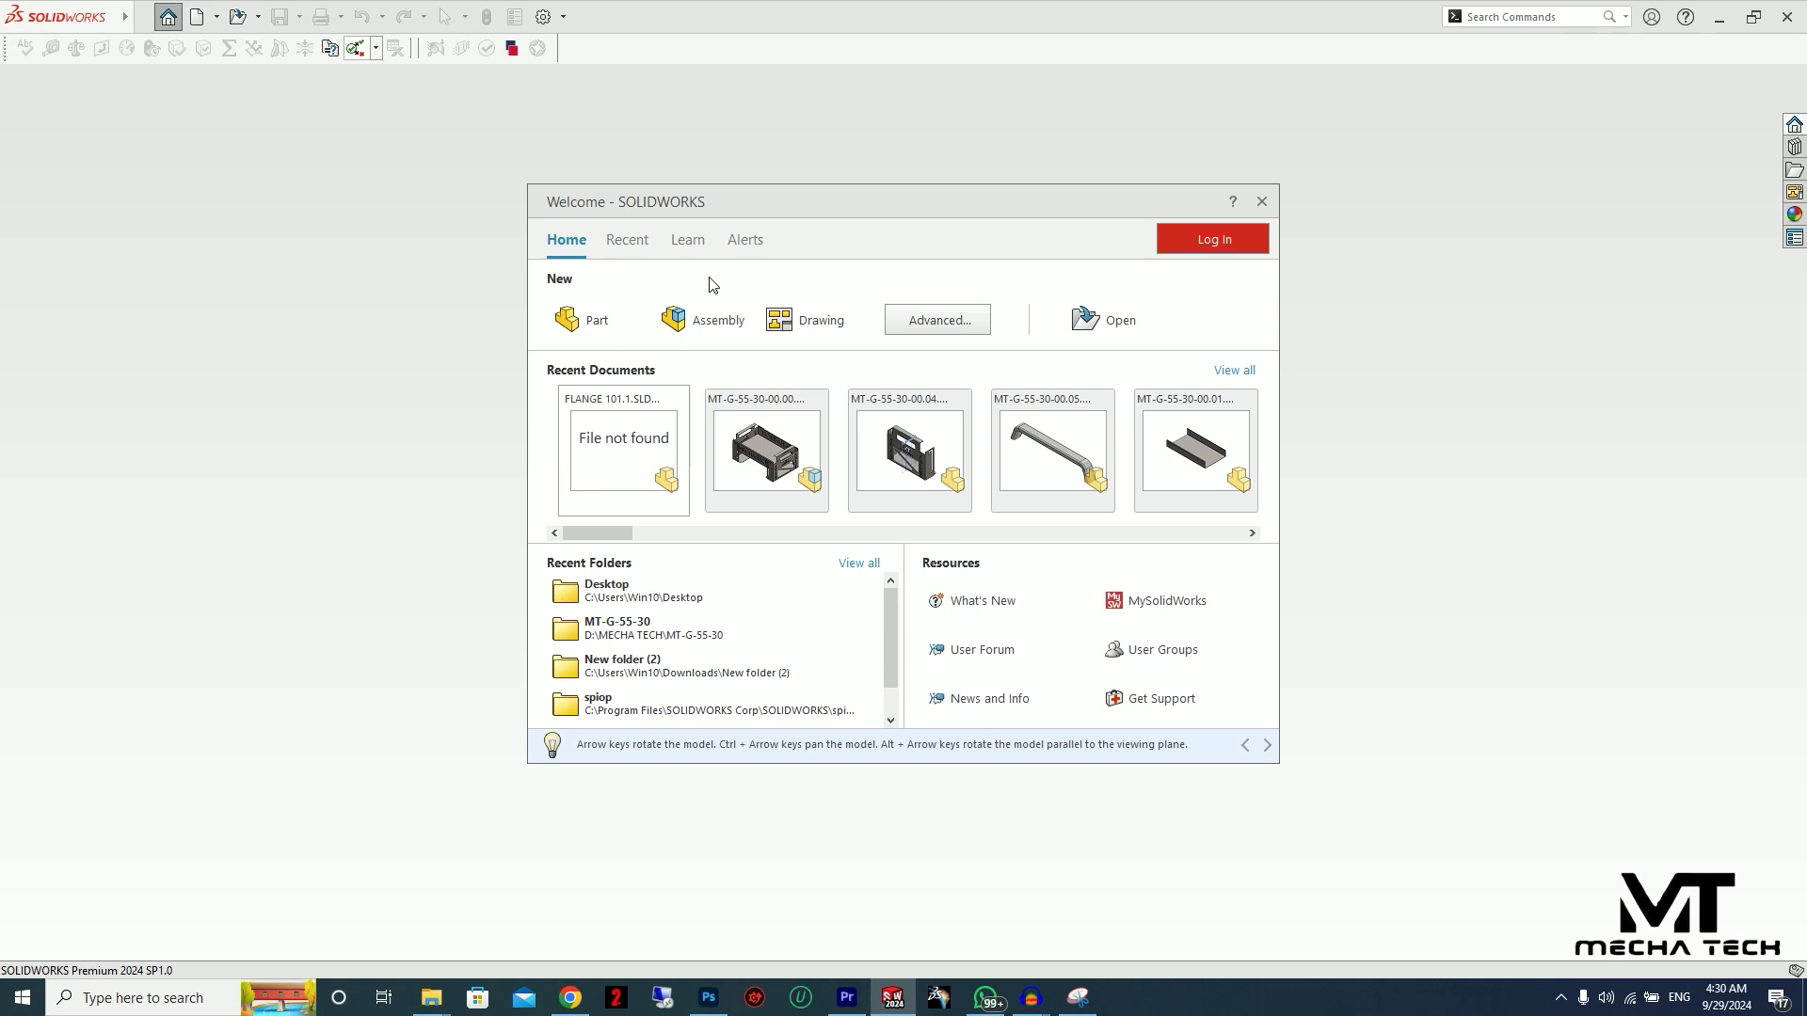
pyautogui.click(602, 321)
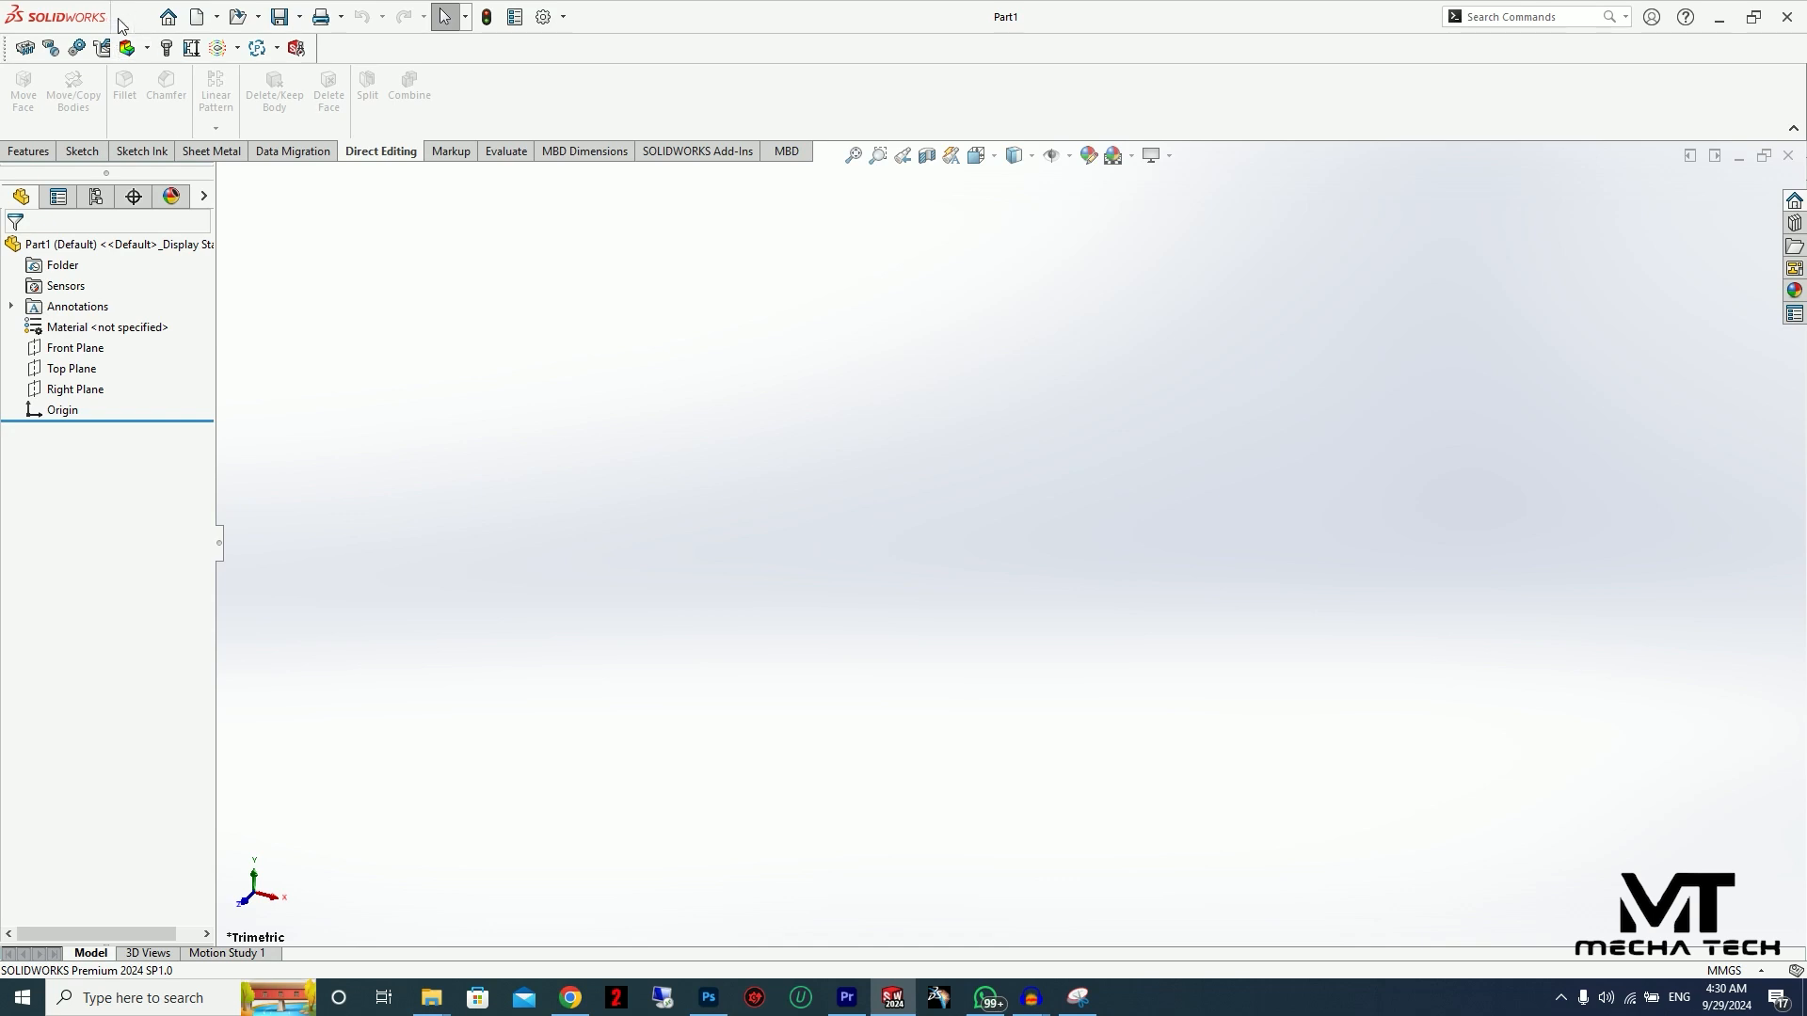
# Step: Look through the main menus and pin the menu bar so it stays displayed
pyautogui.click(143, 18)
pyautogui.moveTo(188, 25)
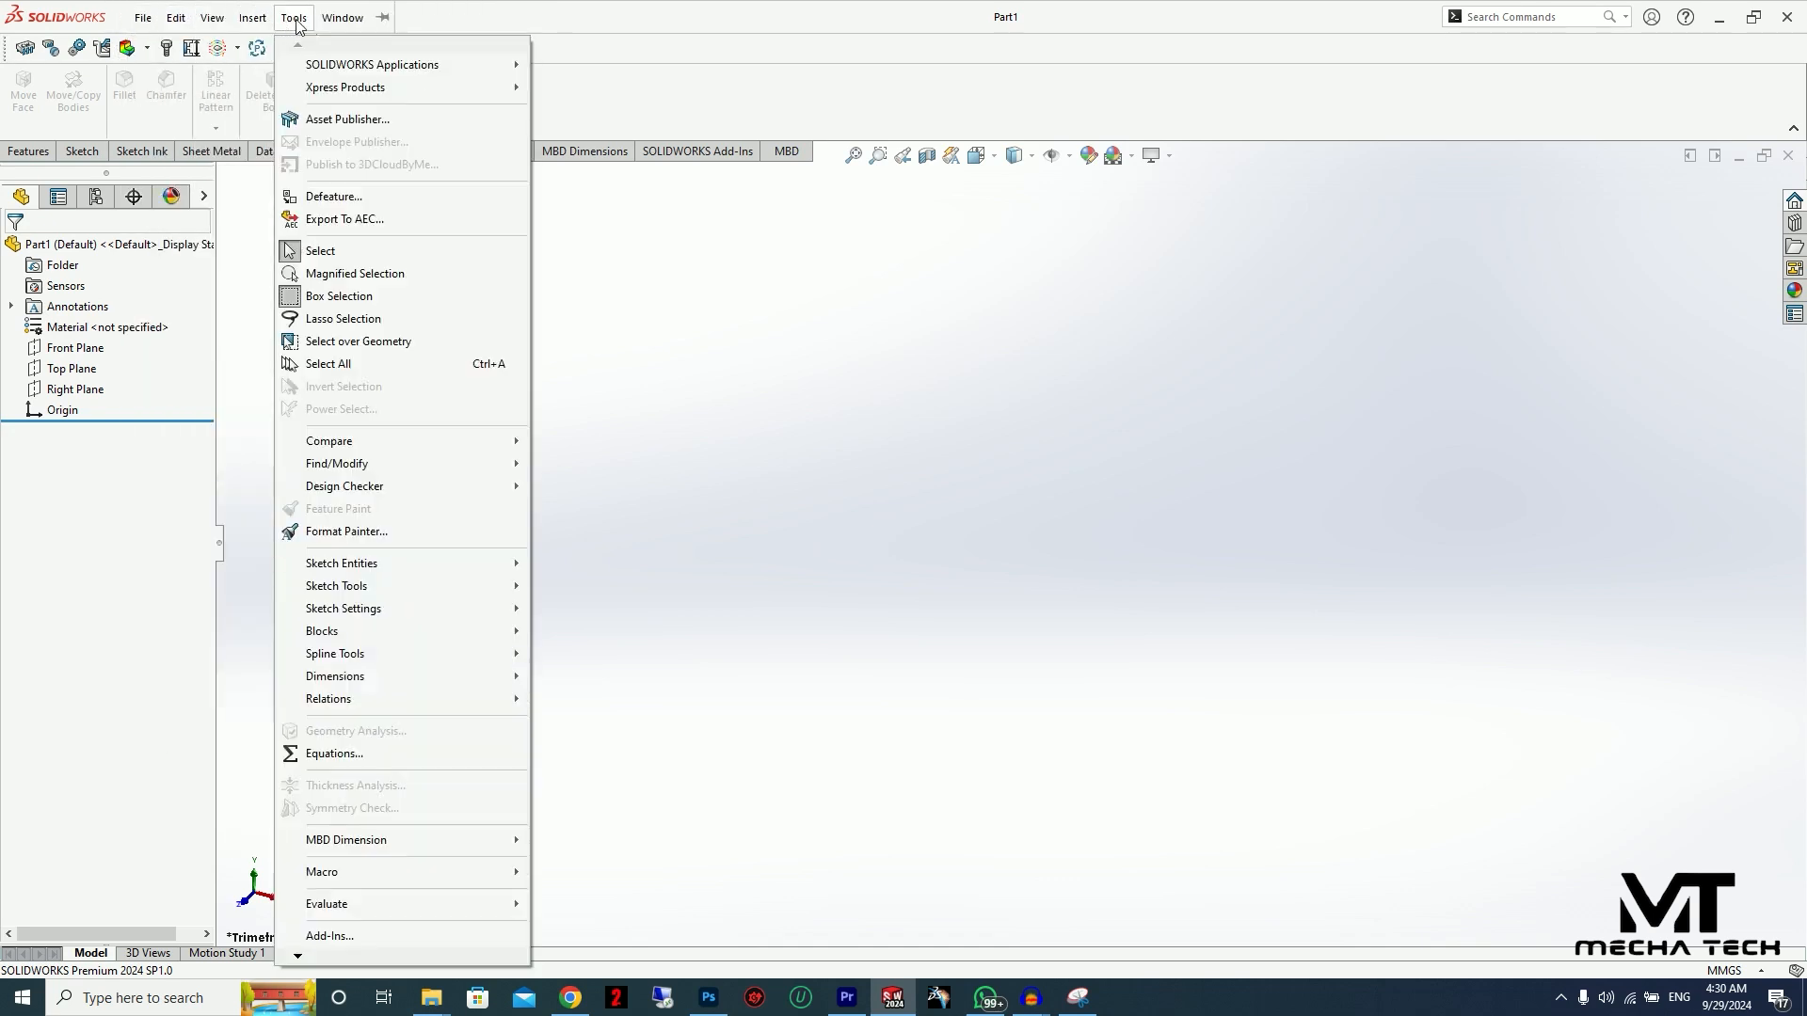
pyautogui.moveTo(328, 25)
pyautogui.click(538, 22)
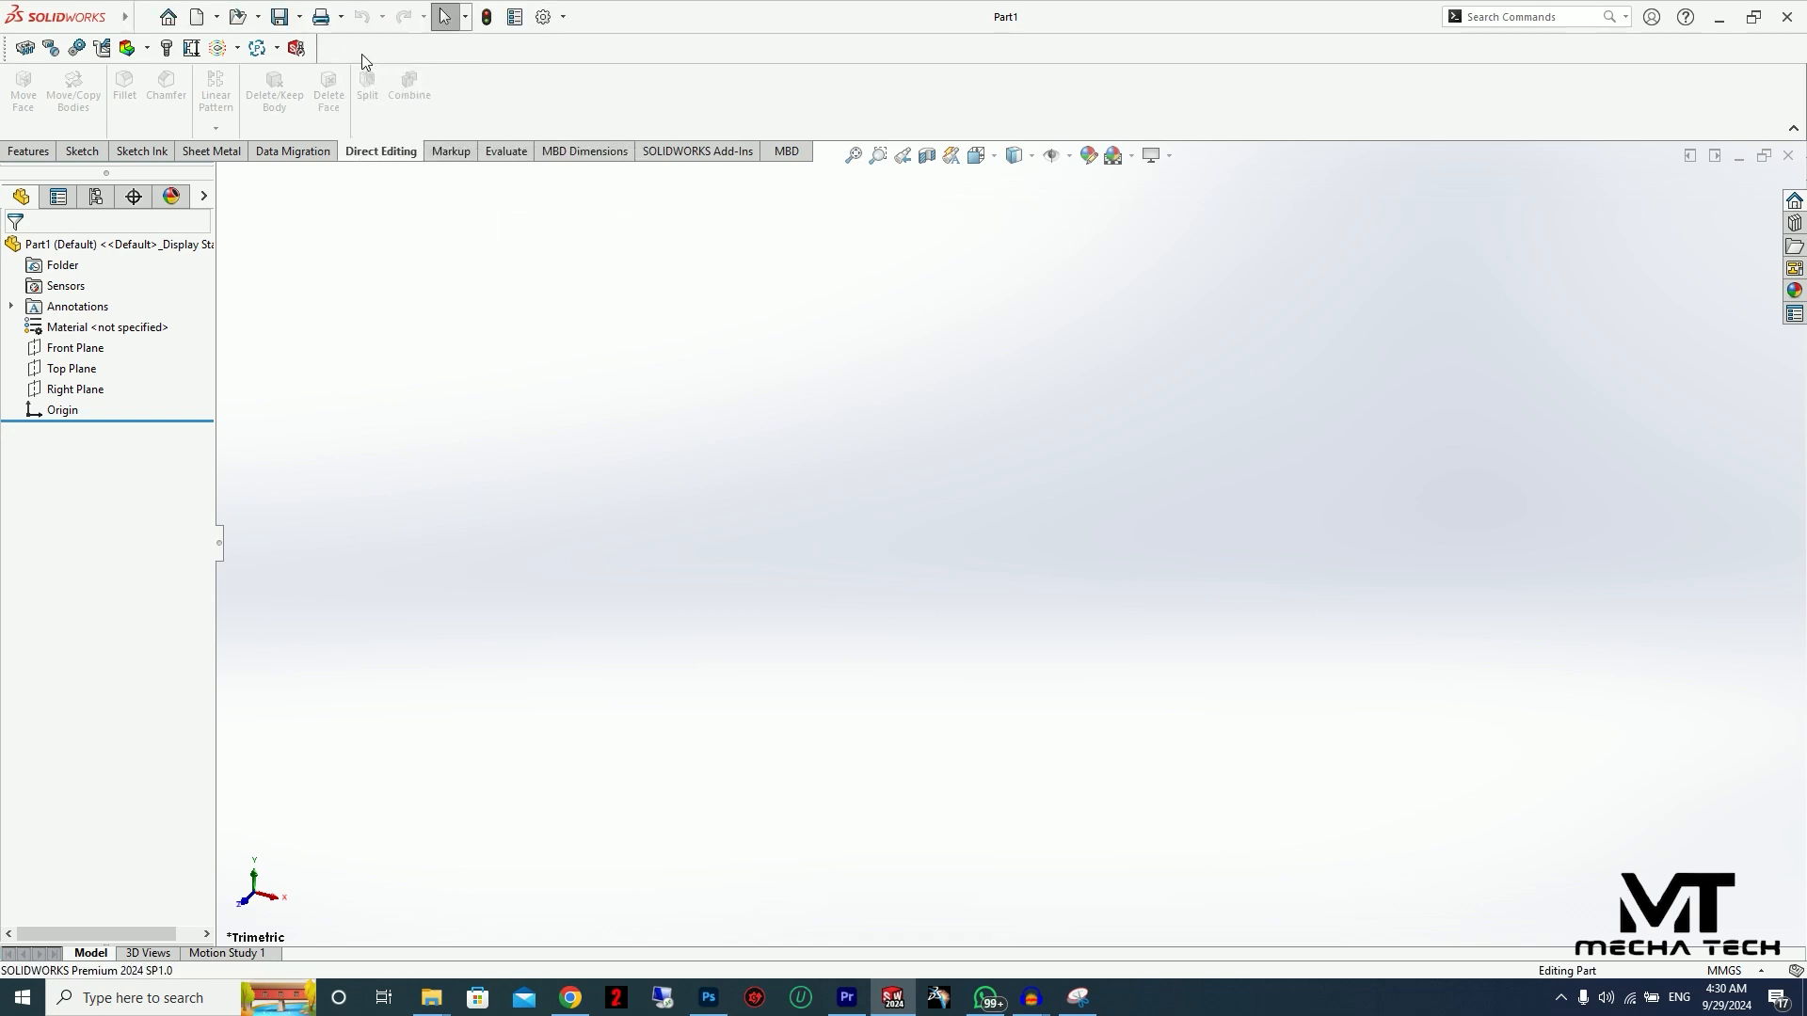
pyautogui.moveTo(122, 15)
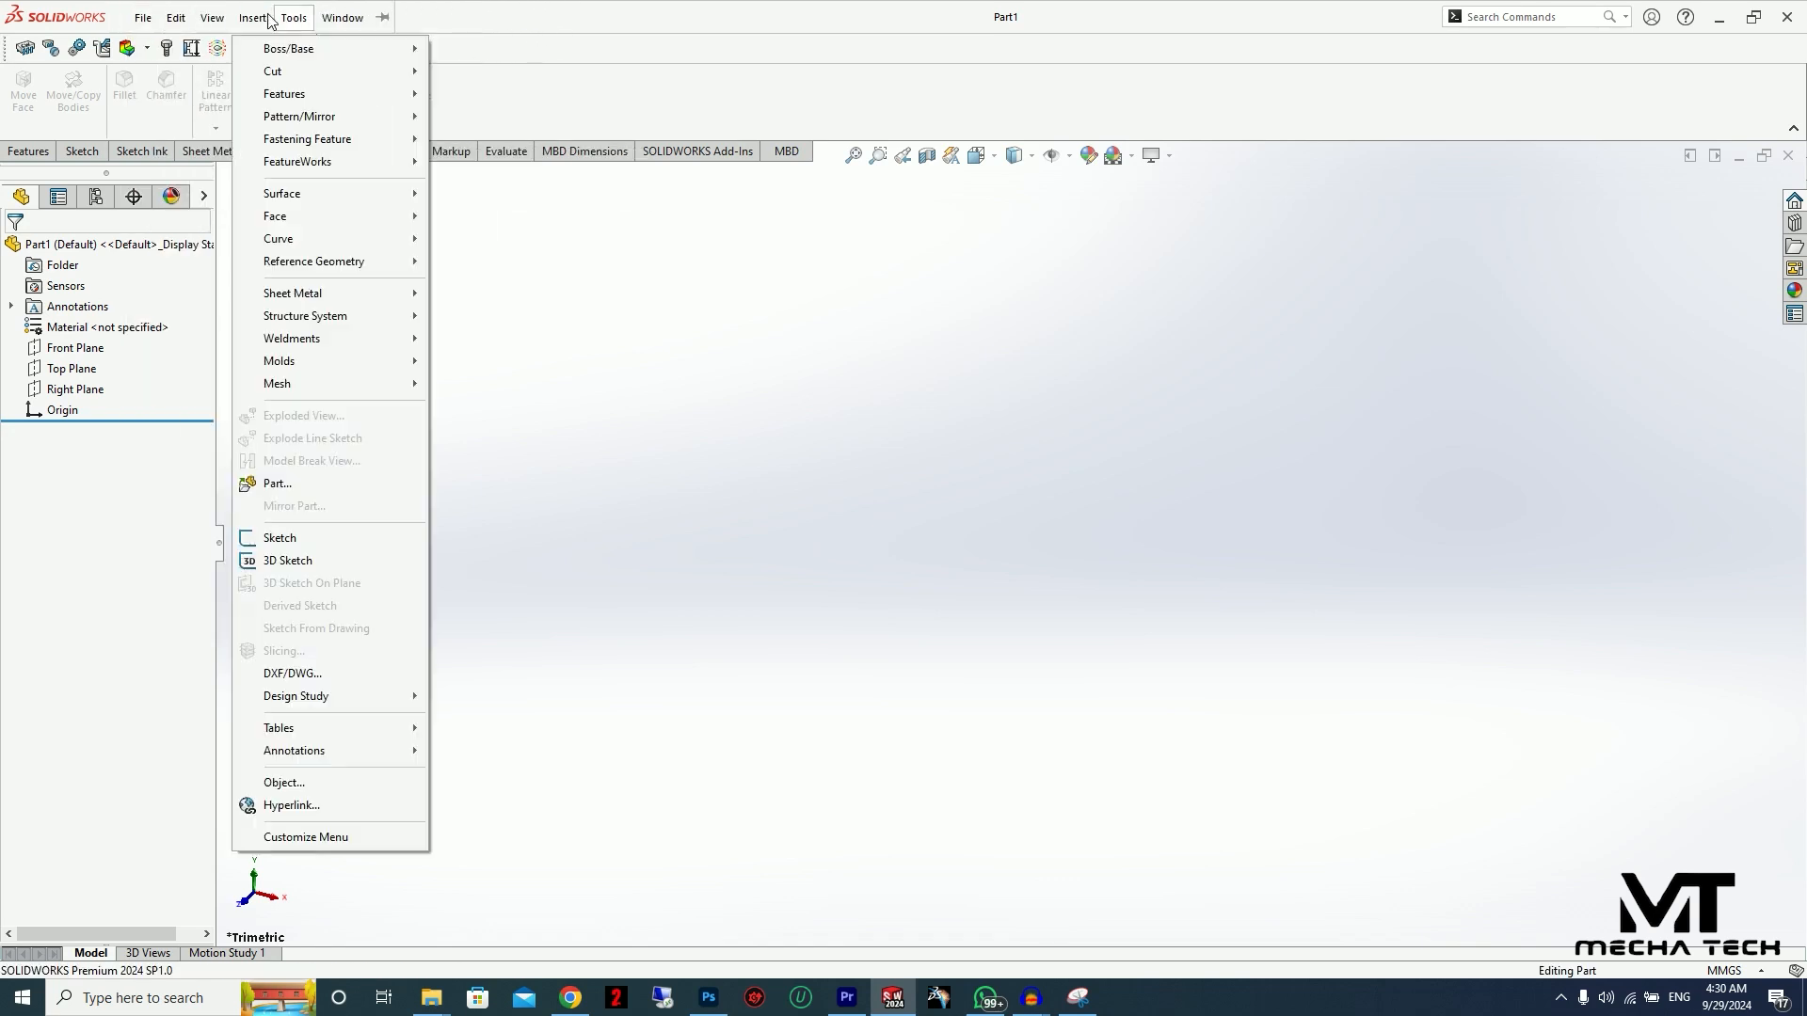
pyautogui.click(382, 18)
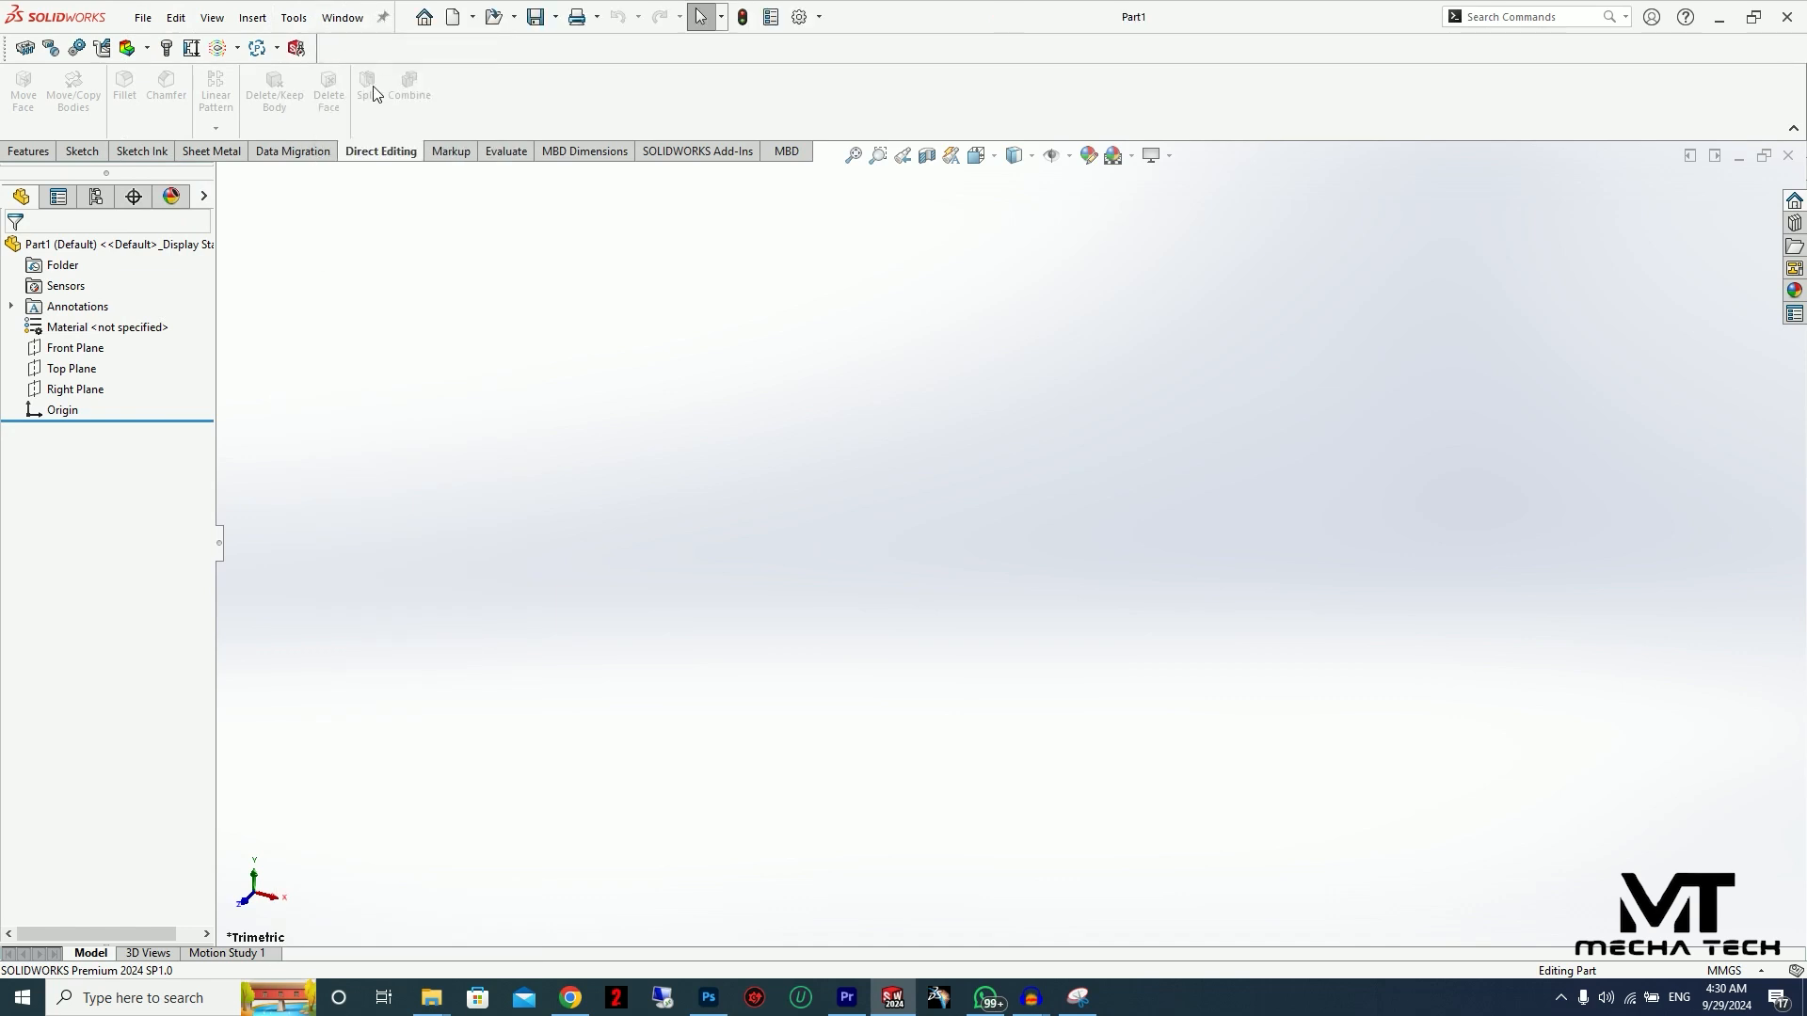
pyautogui.click(383, 19)
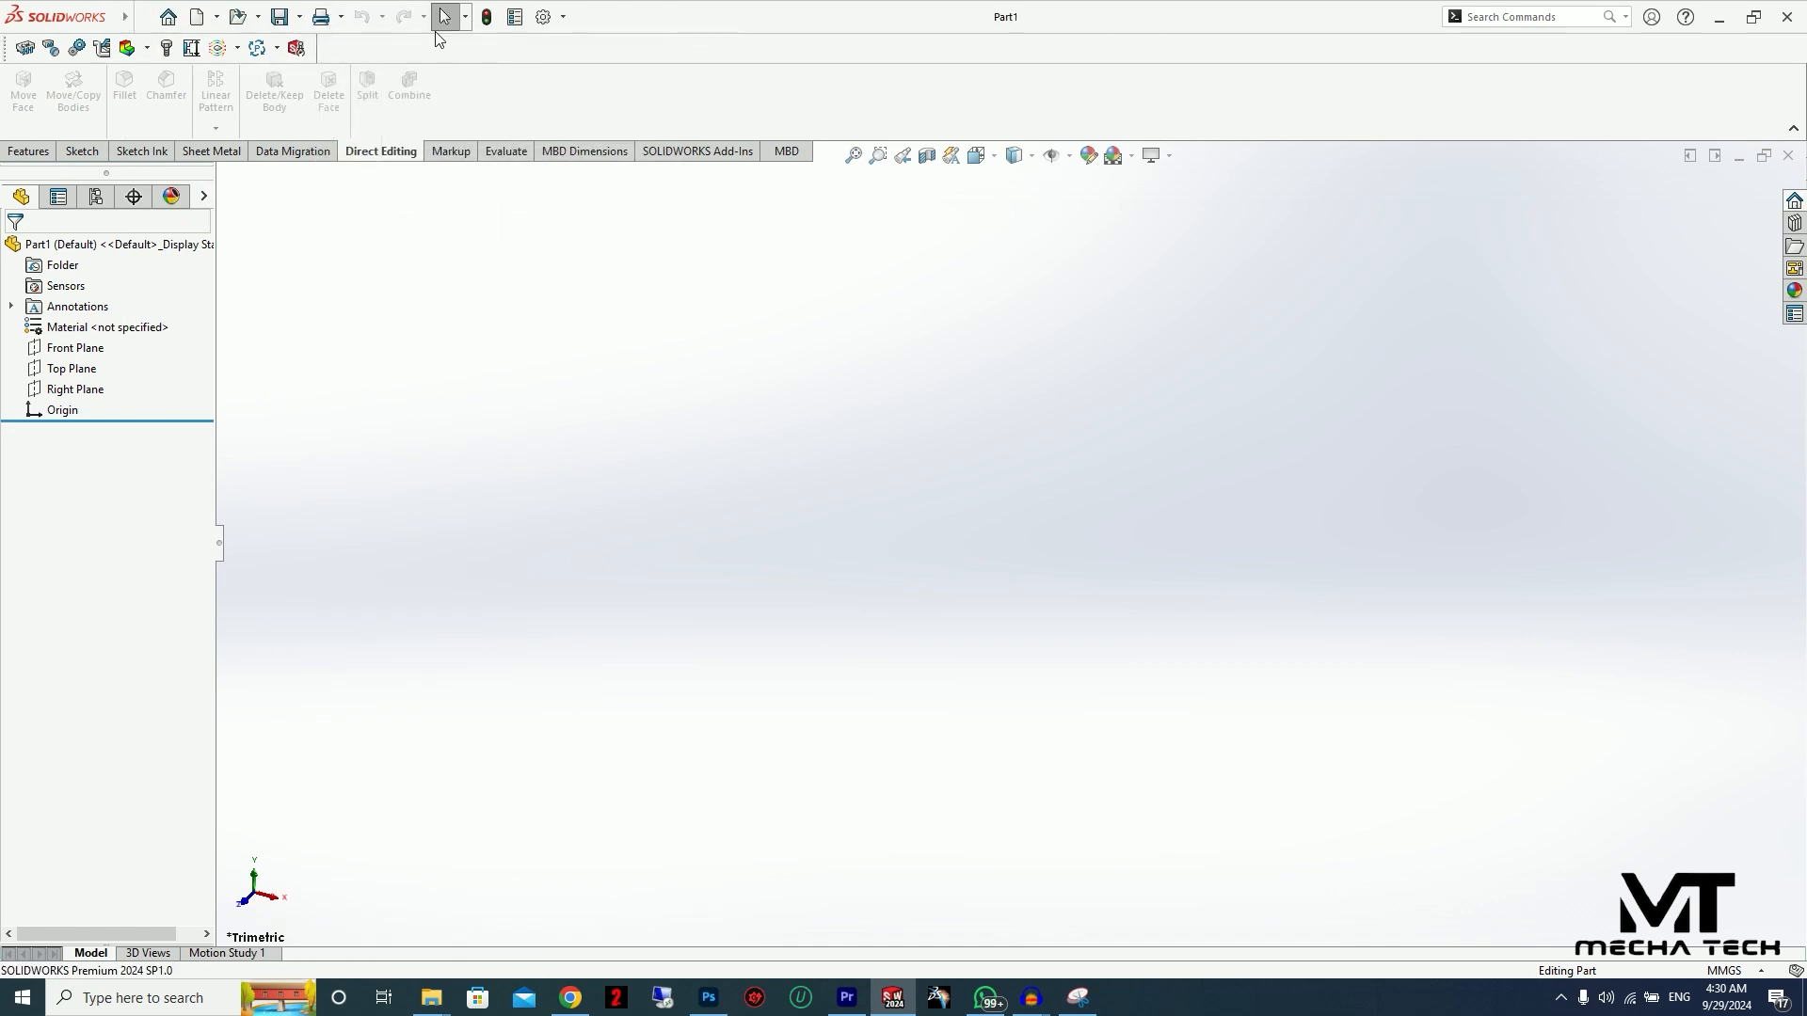
pyautogui.moveTo(132, 17)
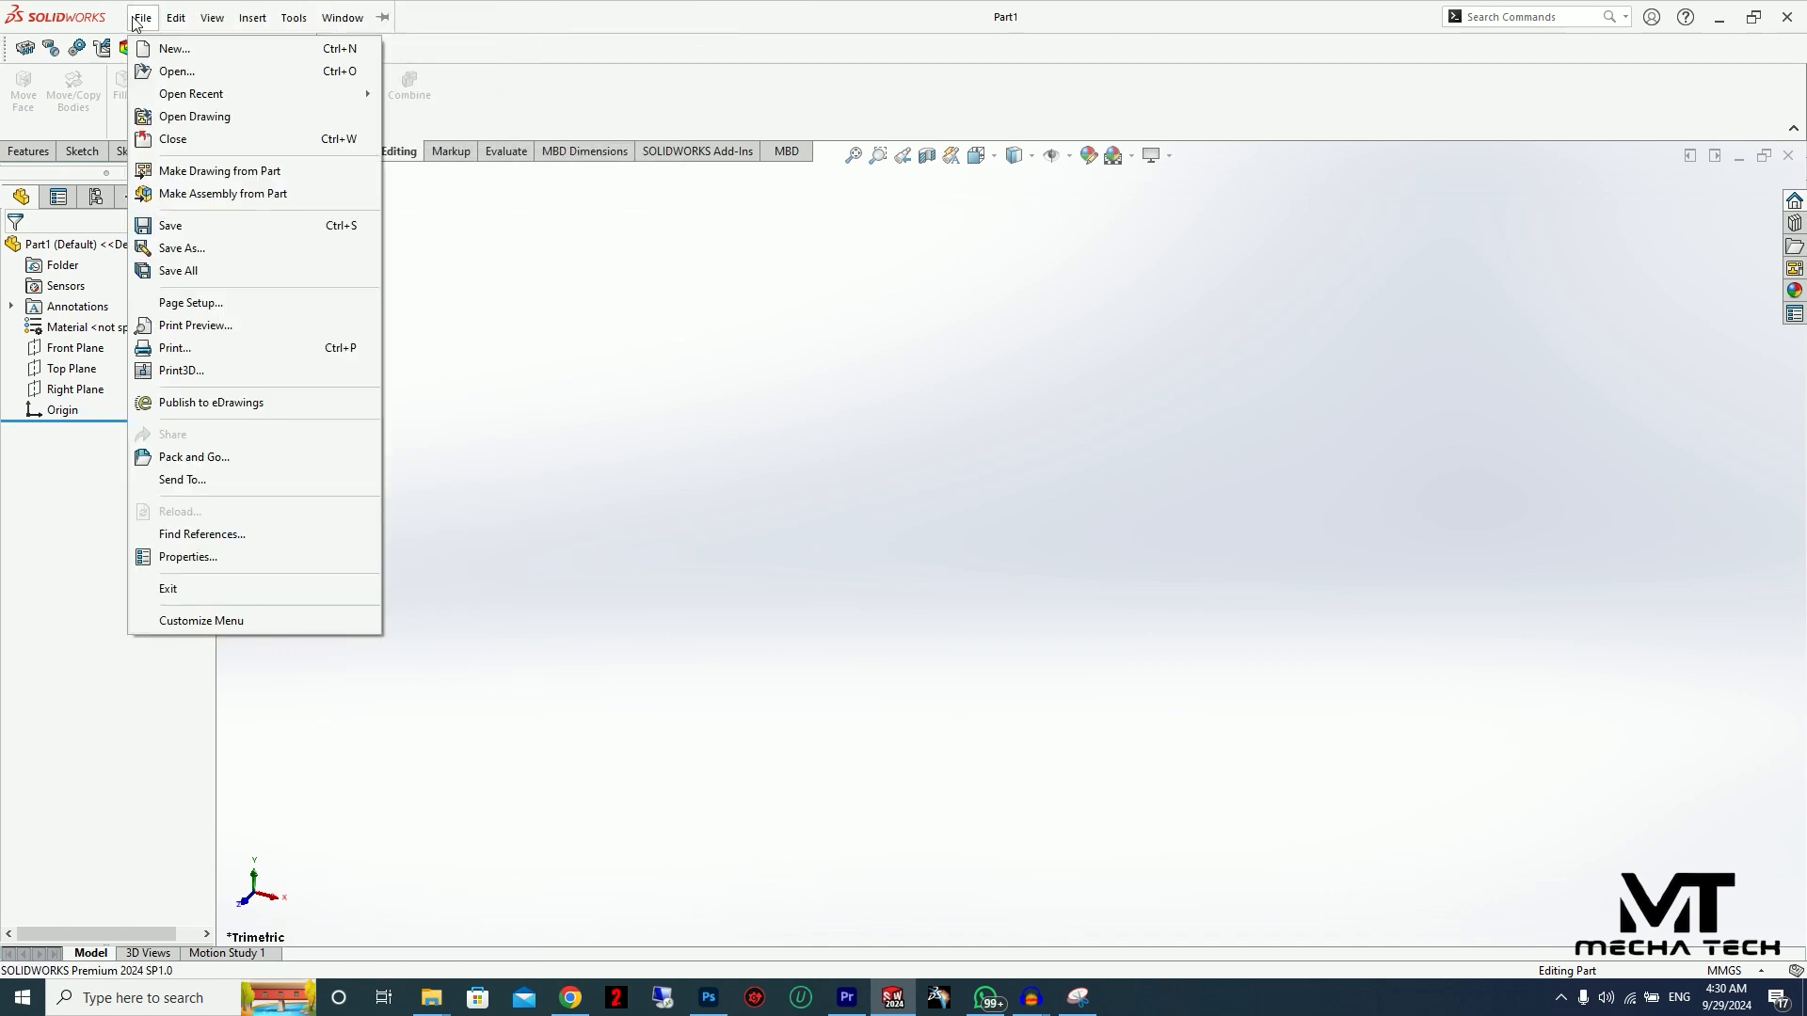
pyautogui.click(384, 17)
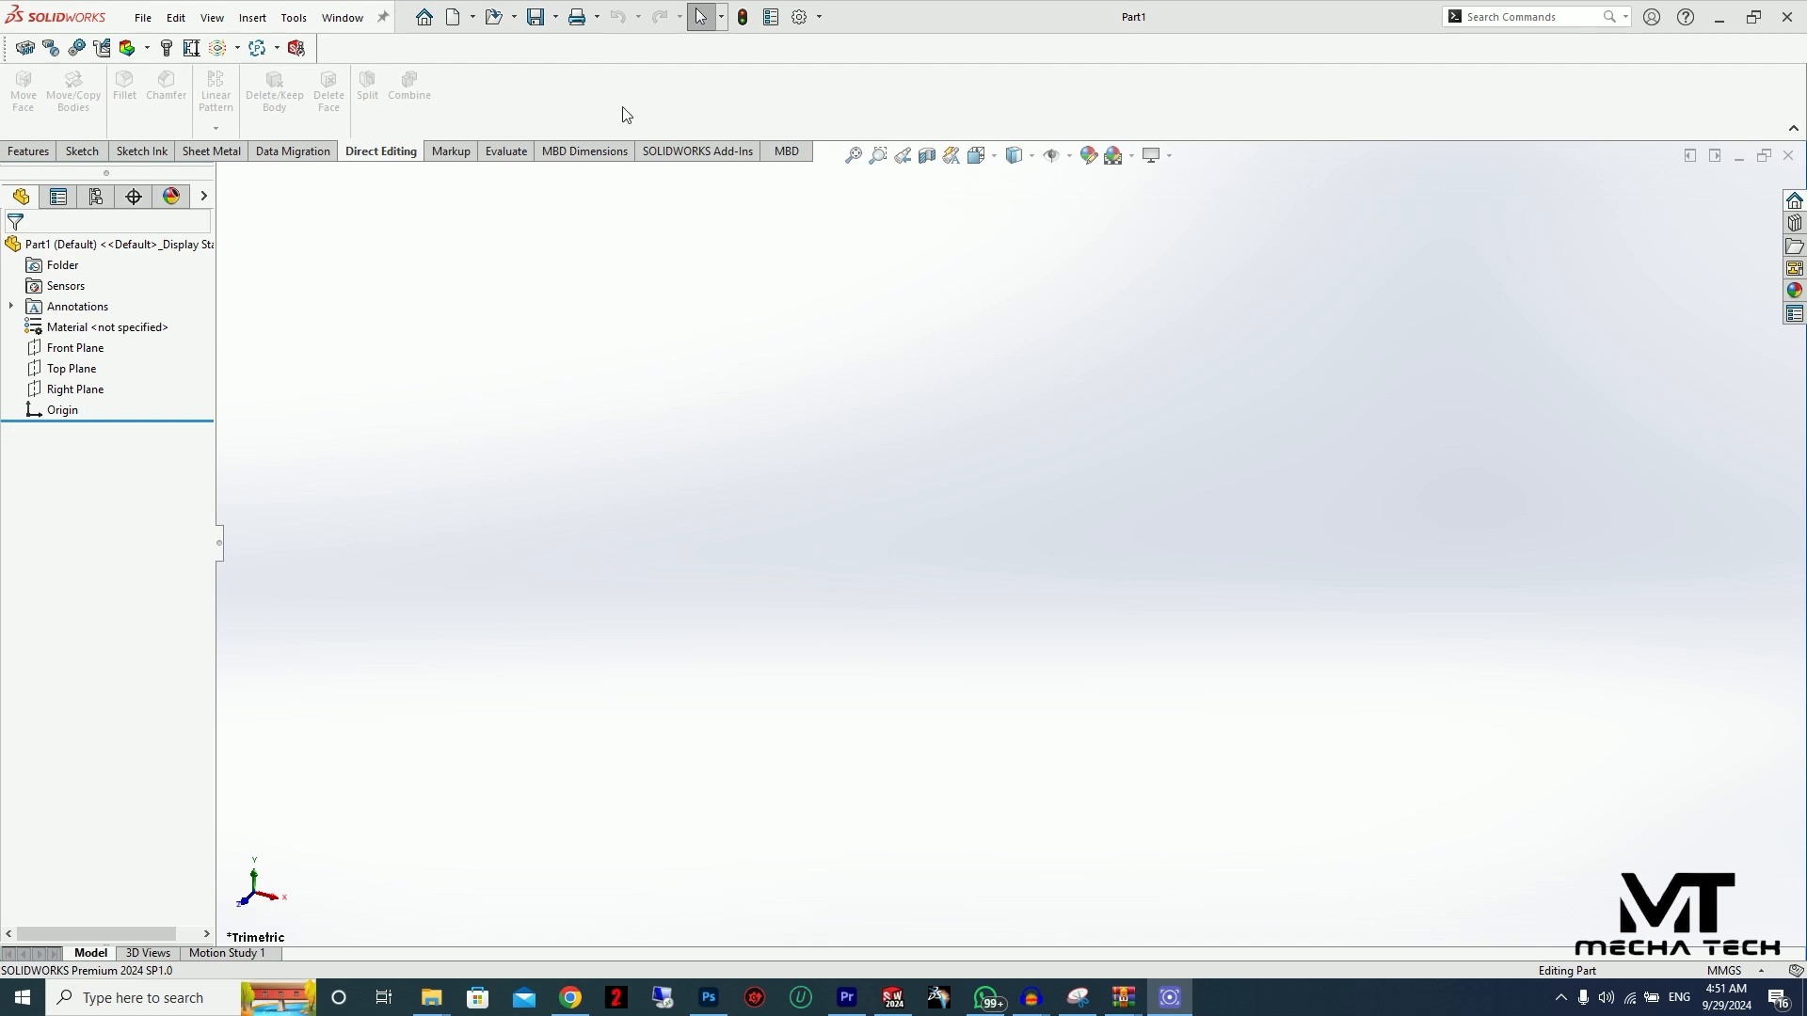
# Step: Review the Features, Sketch, Sketch Ink, Sheet Metal, Data Migration and Direct Editing tool sets
pyautogui.click(28, 150)
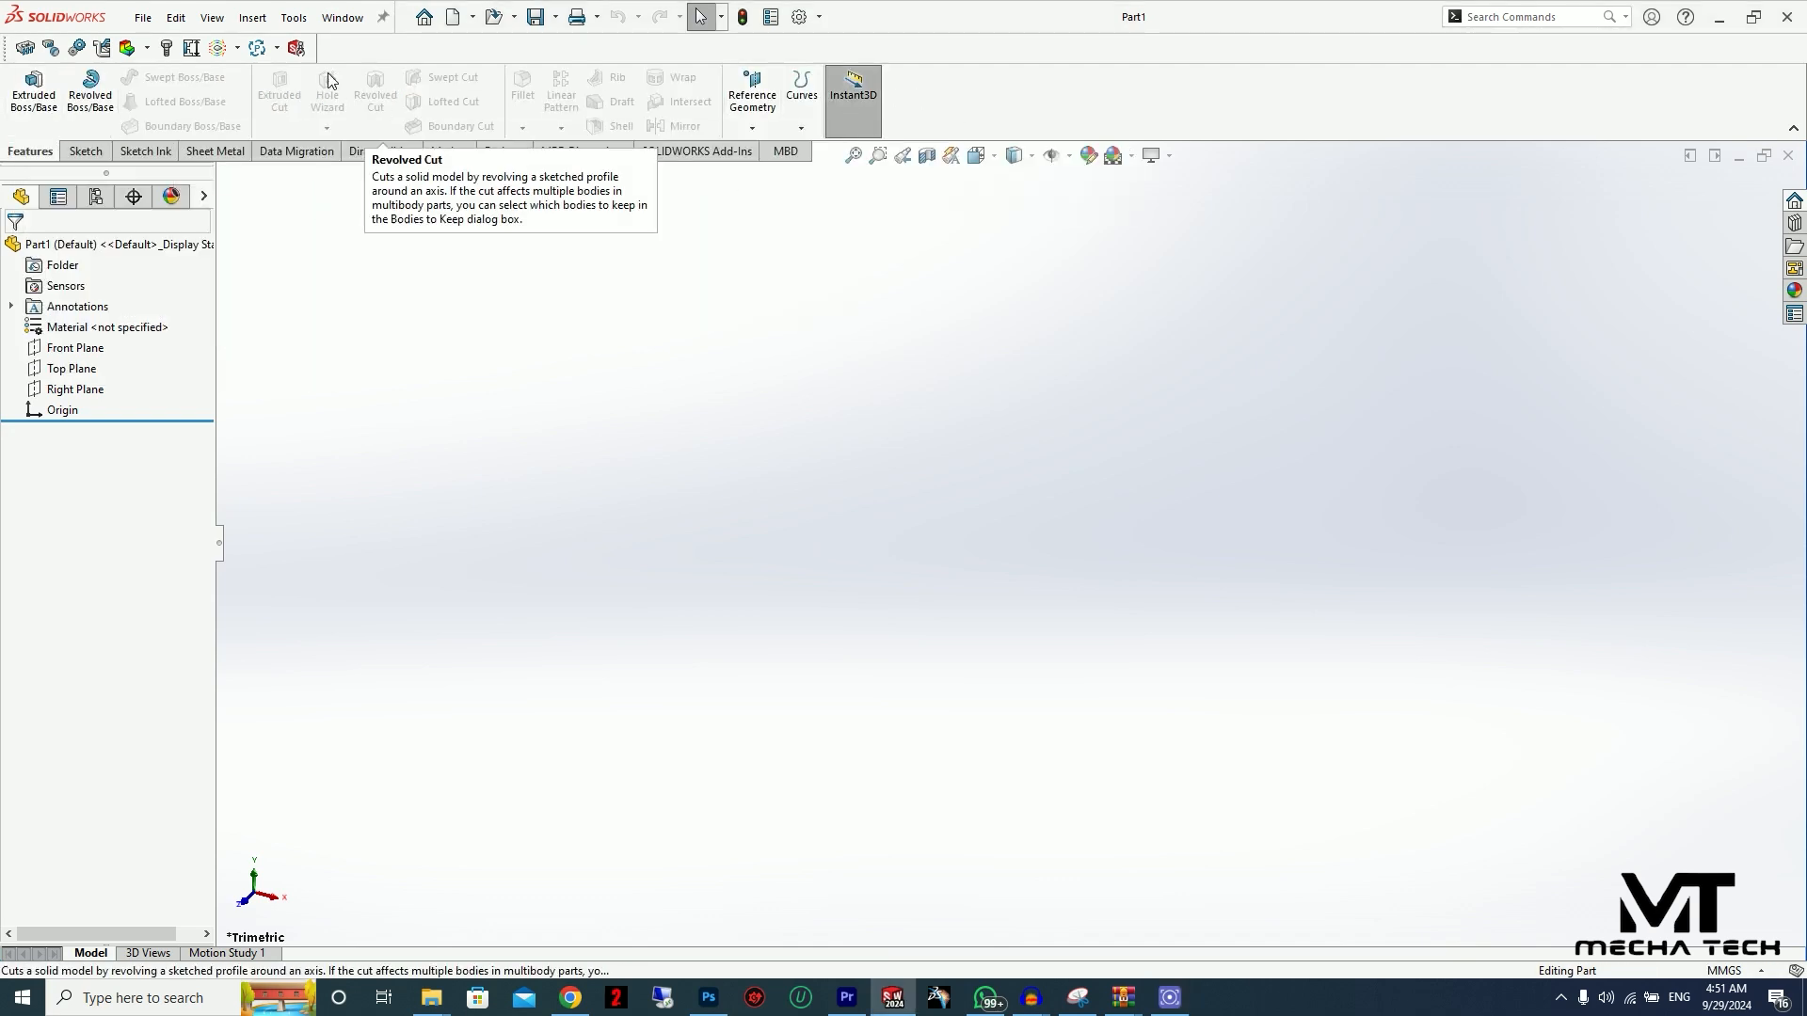
pyautogui.click(86, 152)
pyautogui.click(145, 151)
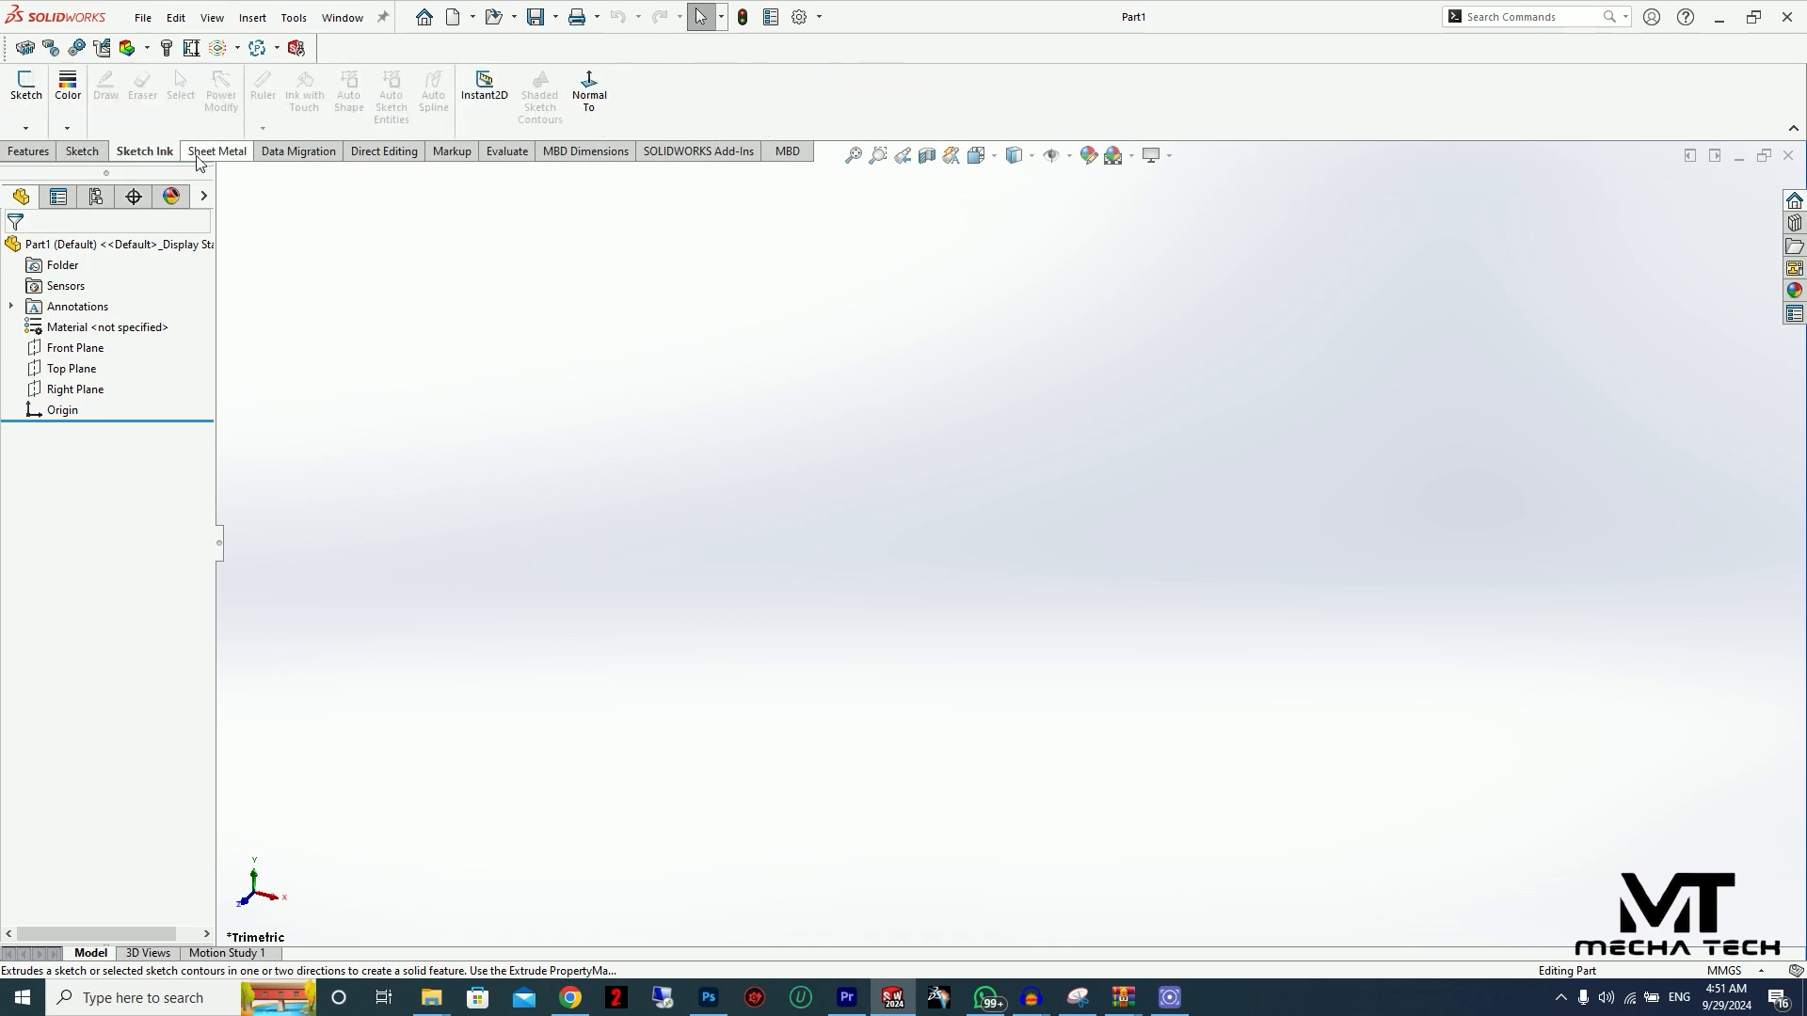
pyautogui.click(207, 154)
pyautogui.click(287, 153)
pyautogui.click(367, 153)
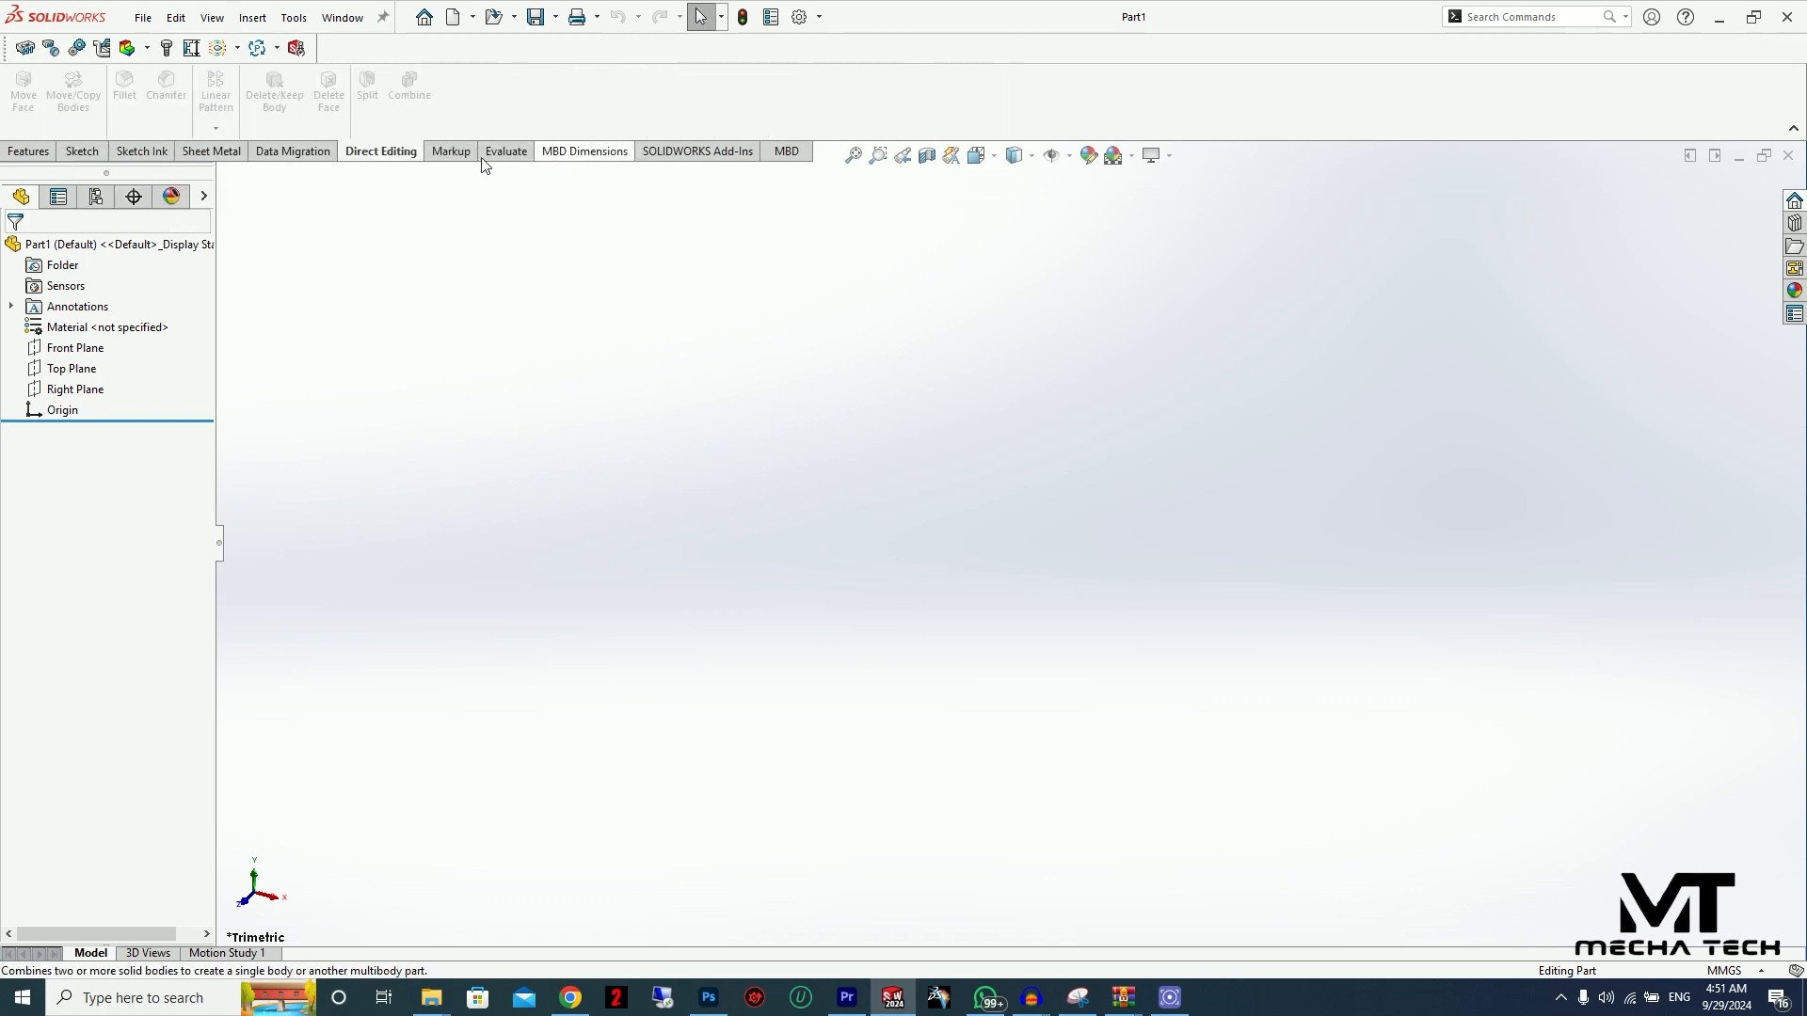
# Step: Hide the Features and Sheet Metal tool sets from the CommandManager
pyautogui.rightClick(373, 160)
pyautogui.moveTo(416, 215)
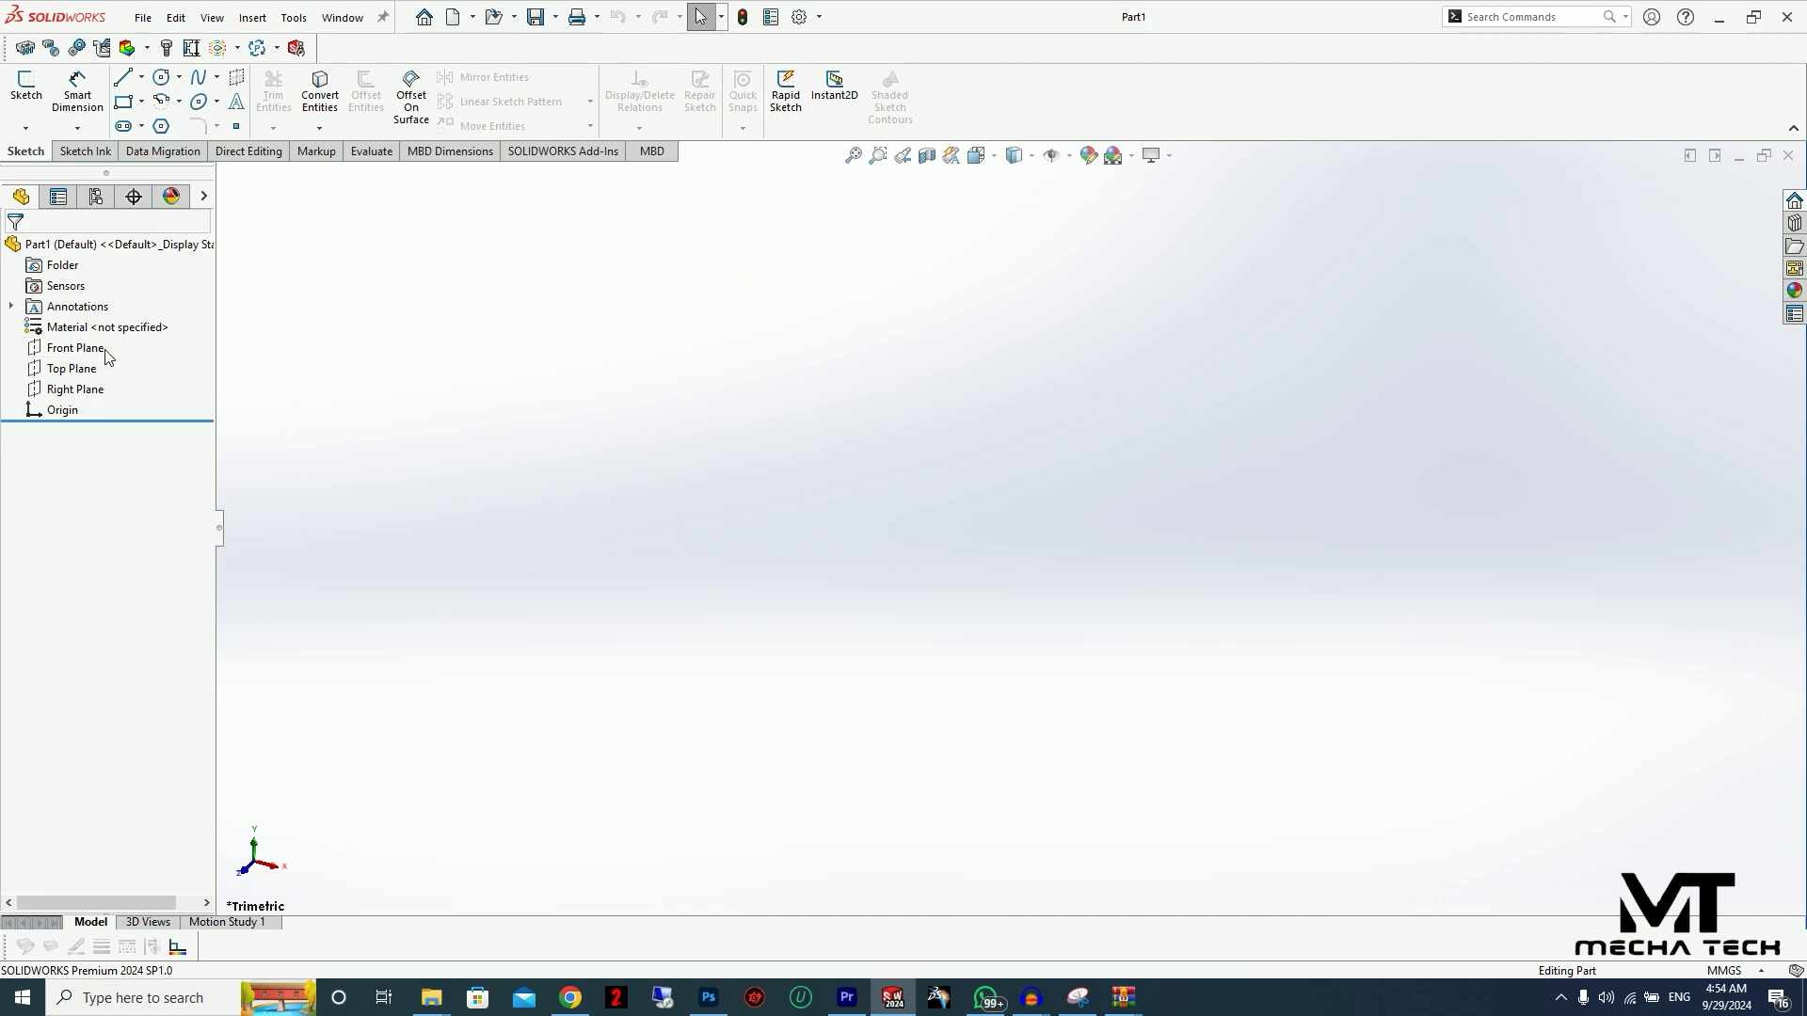
# Step: Examine the orientation of the Front, Top and Right reference planes one after another
pyautogui.click(93, 353)
pyautogui.click(91, 369)
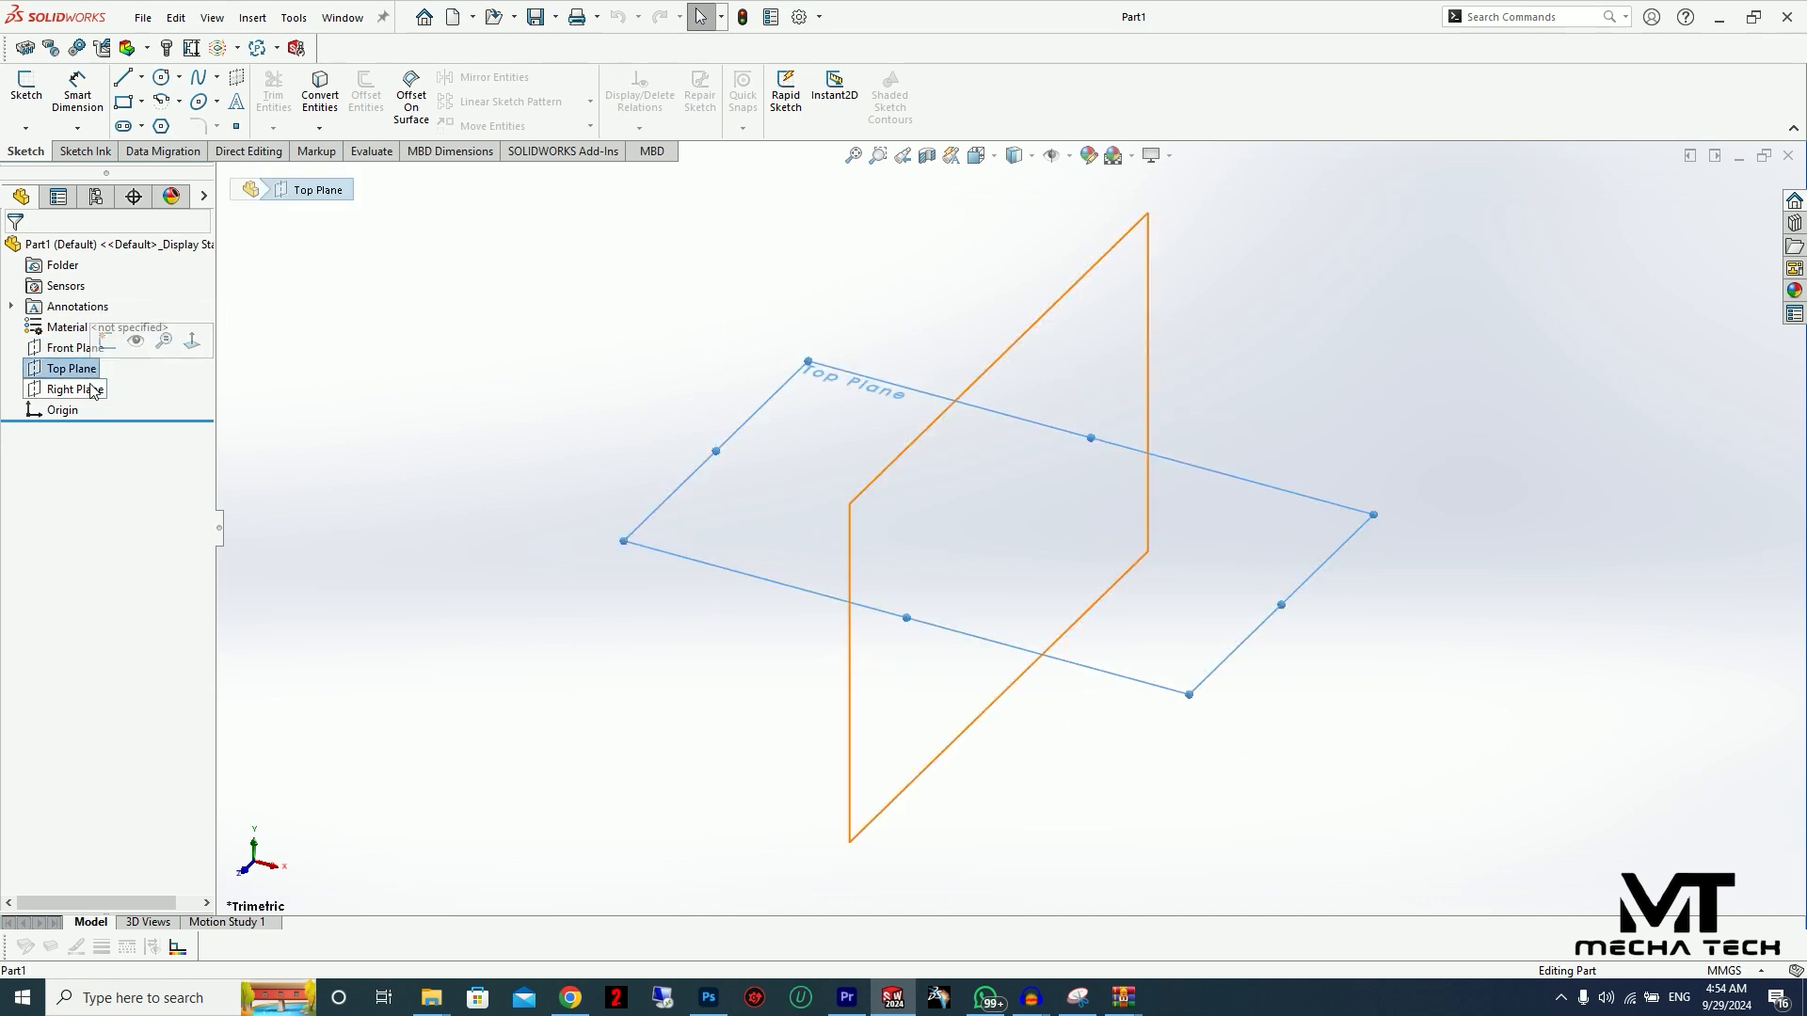
pyautogui.click(90, 389)
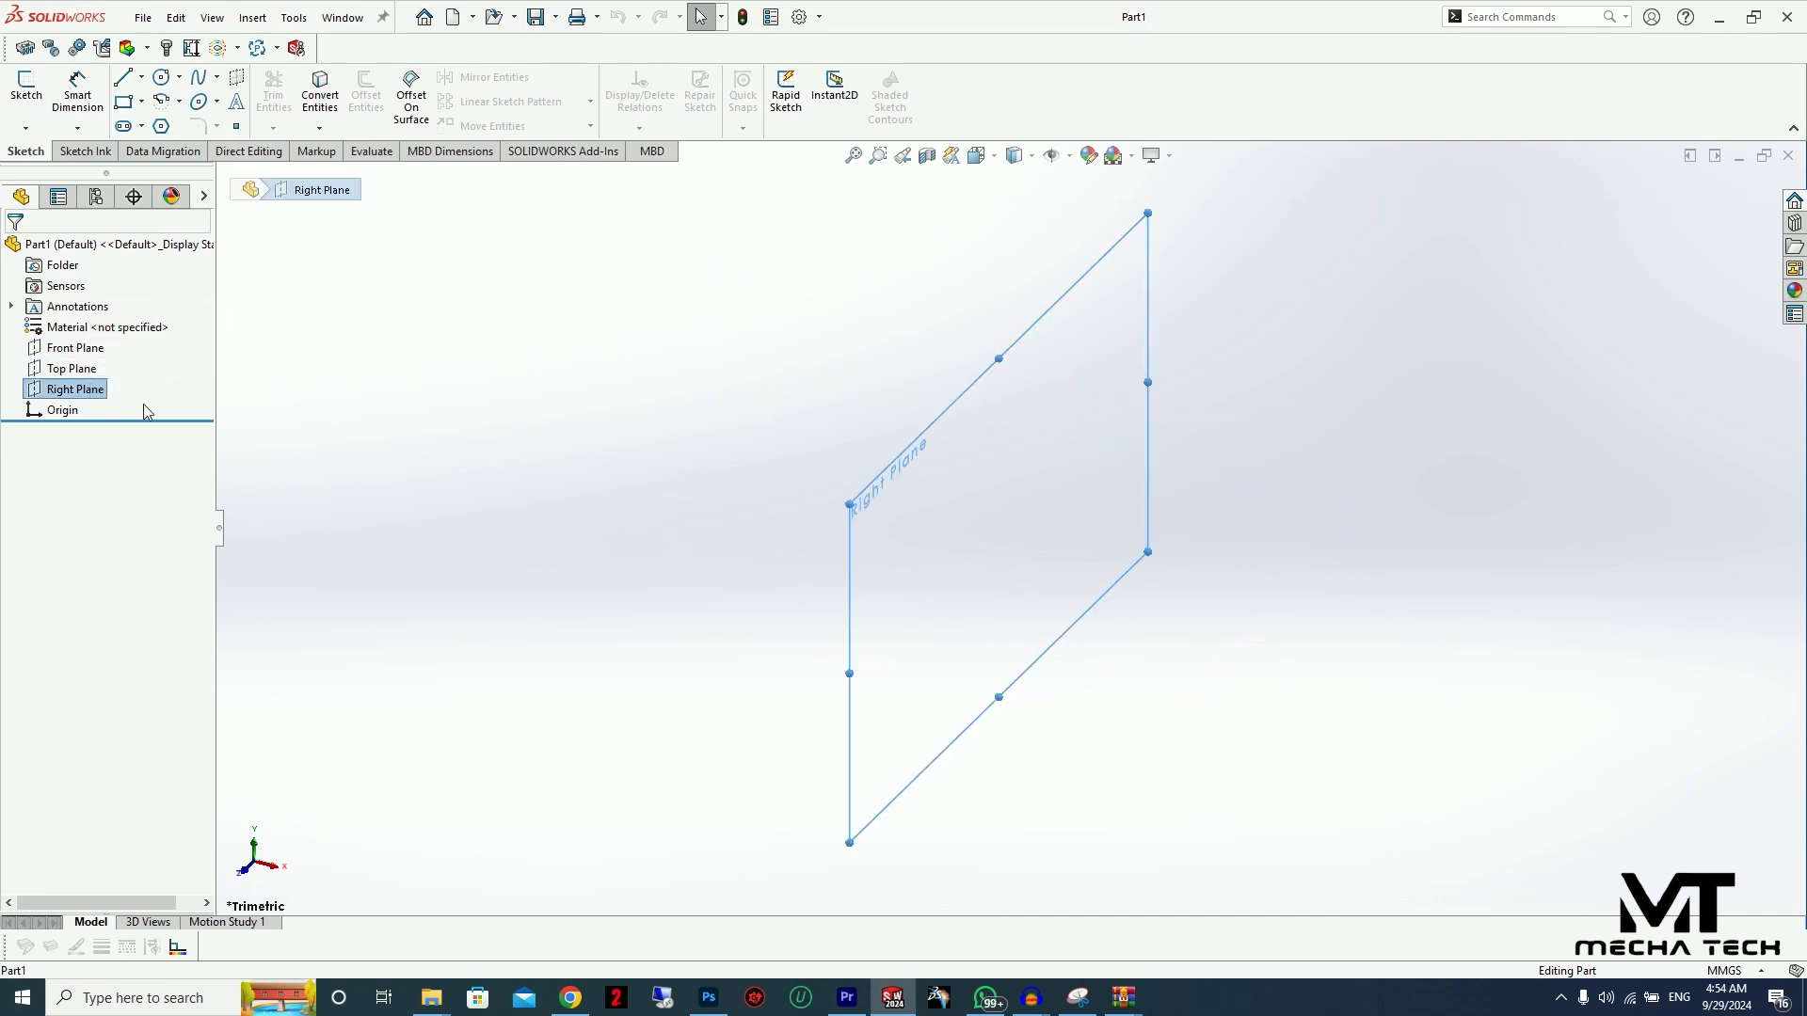
# Step: Sketch a closed right triangle on the Front Plane, with one corner at the origin and a hypotenuse about 92 mm long
pyautogui.click(75, 348)
pyautogui.click(107, 322)
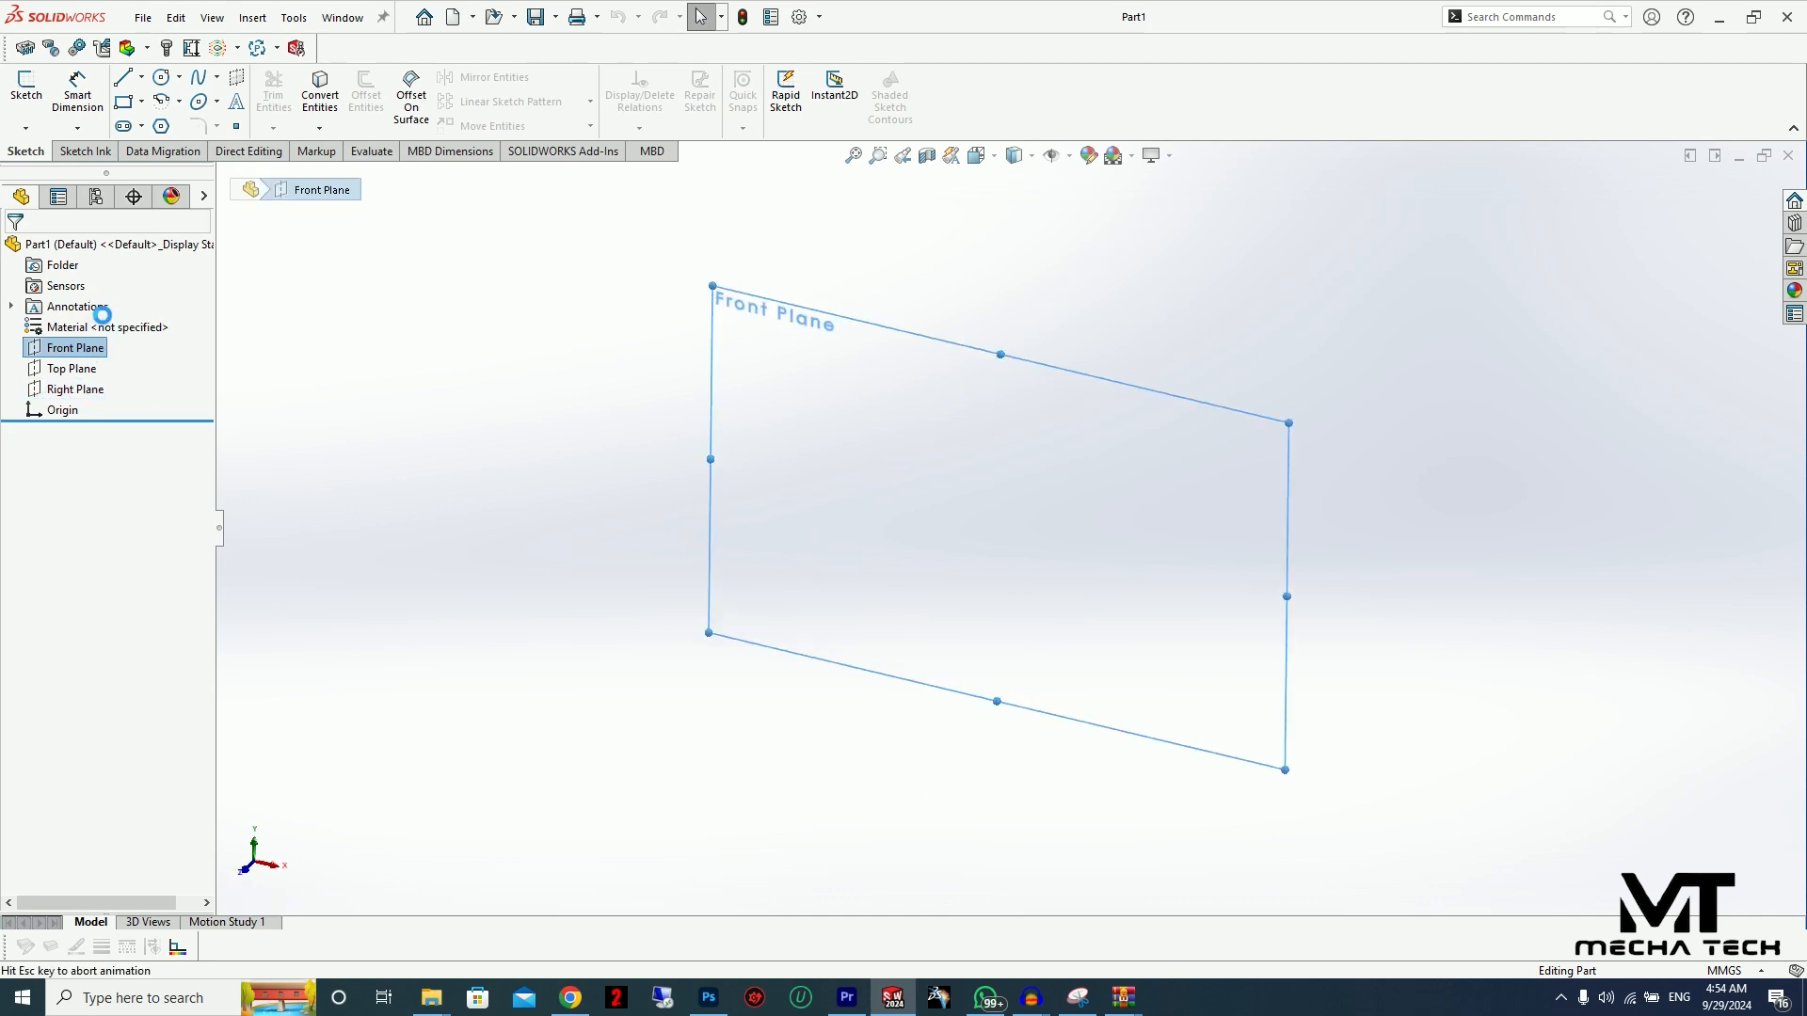
pyautogui.click(122, 77)
pyautogui.moveTo(1009, 527); pyautogui.dragTo(817, 527)
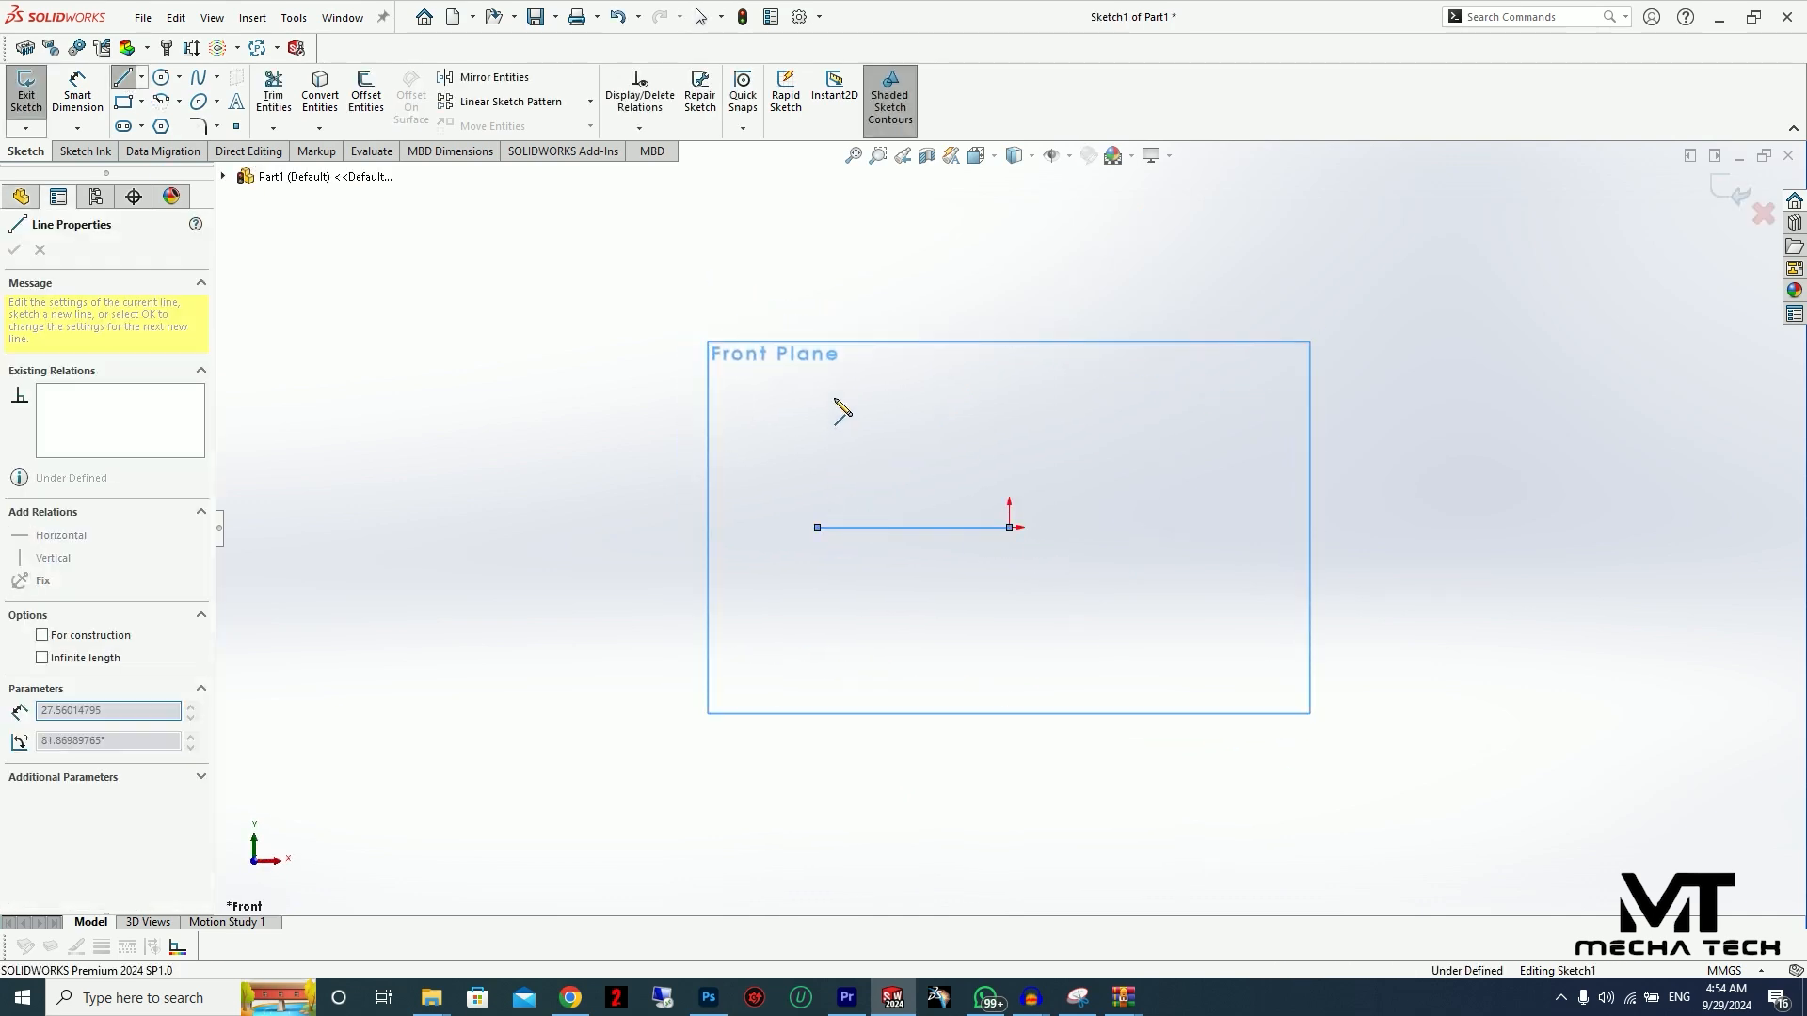
pyautogui.click(817, 285)
pyautogui.click(1008, 527)
pyautogui.rightClick(1003, 442)
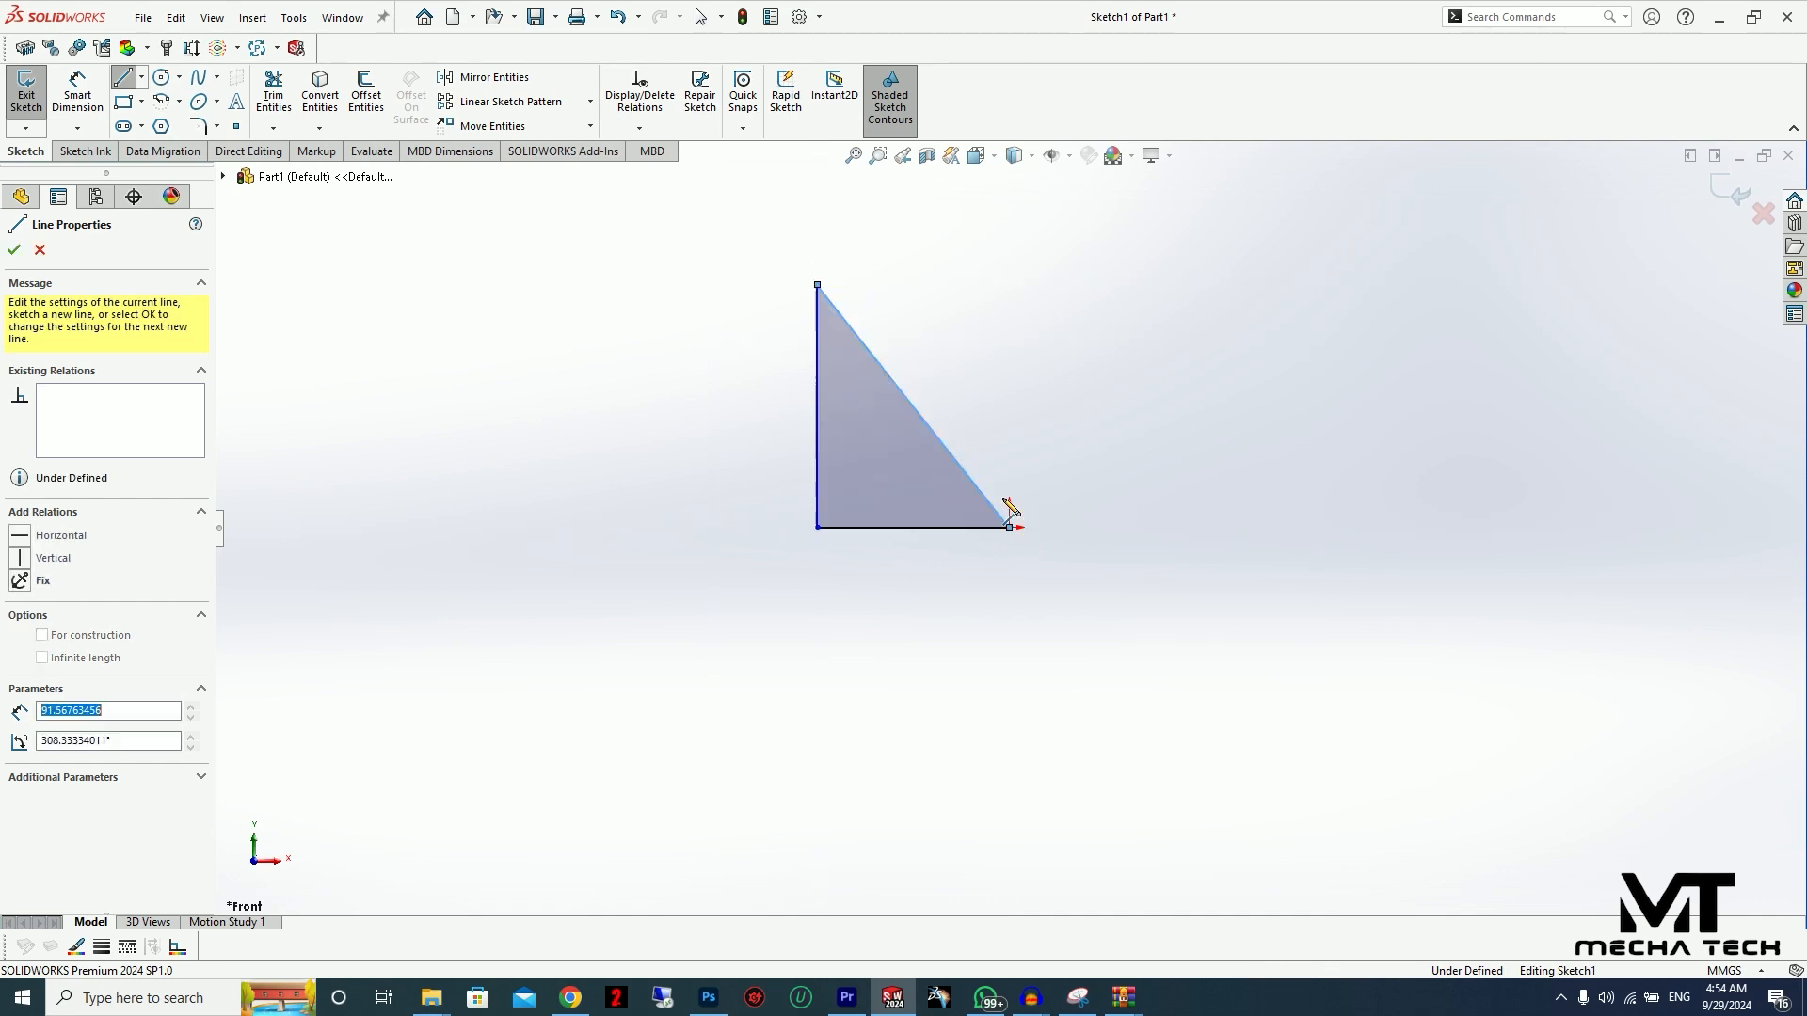
pyautogui.click(1043, 456)
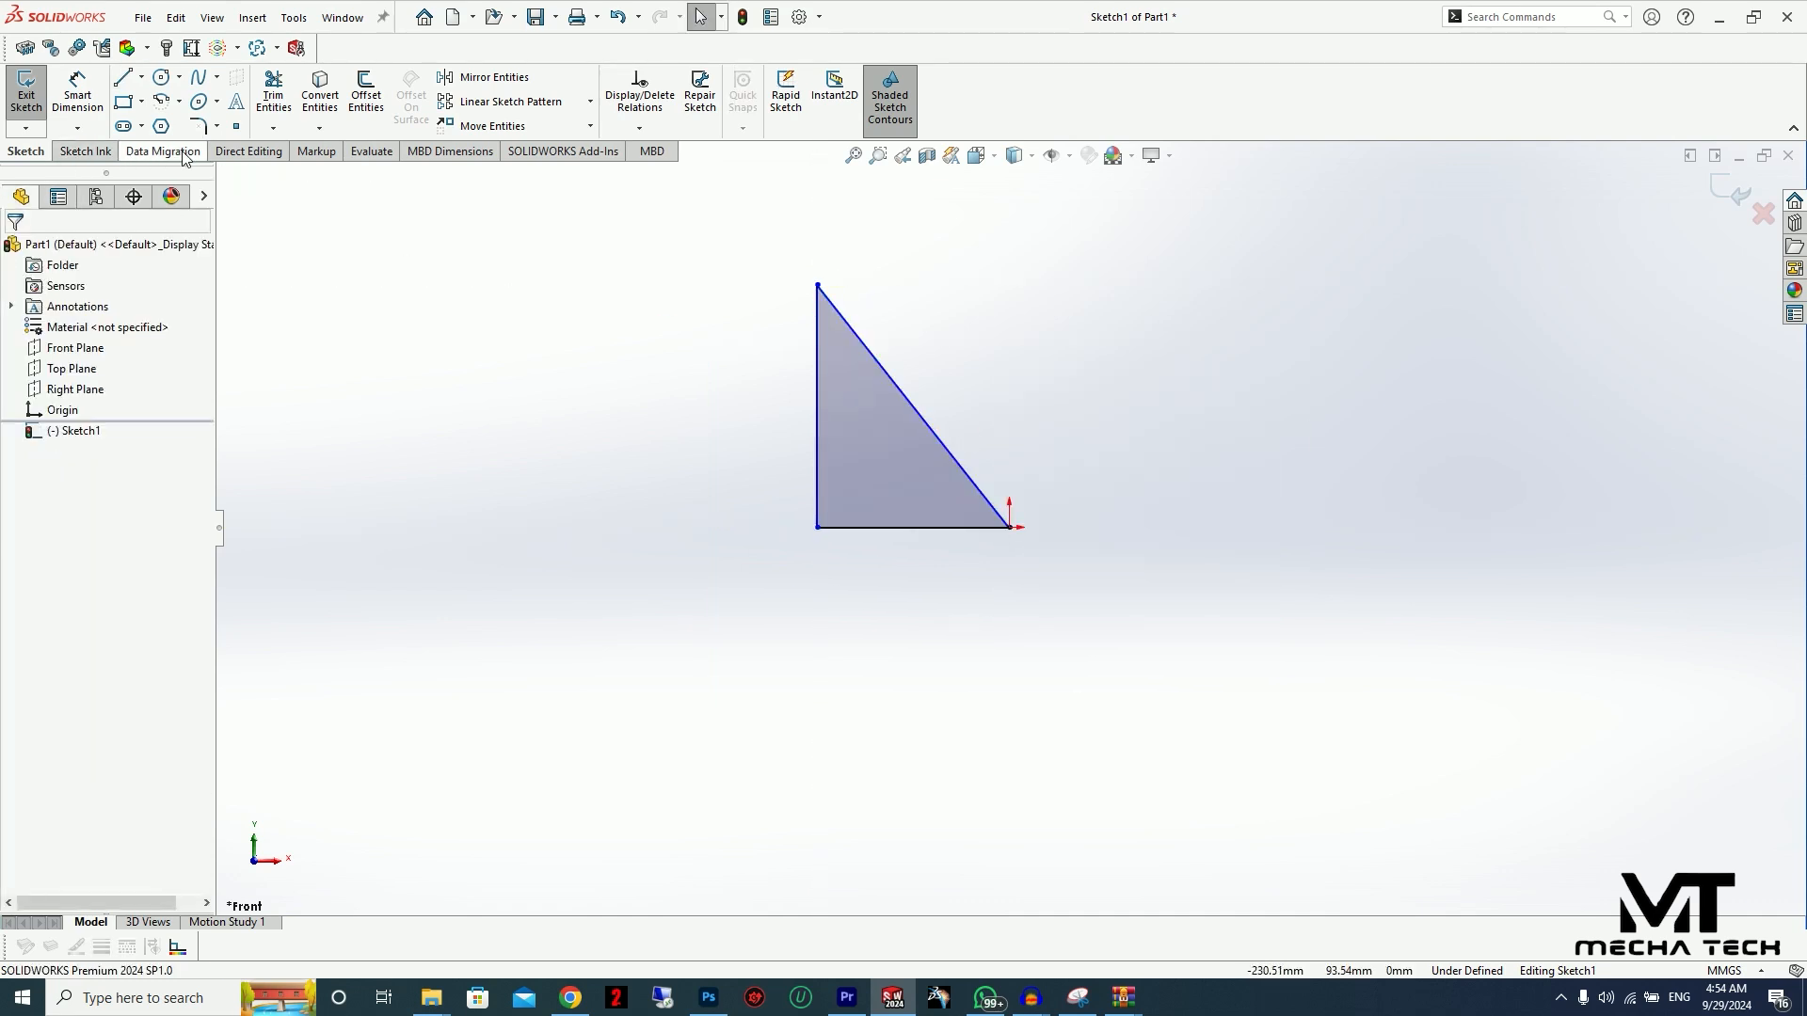
# Step: Restore the Features tool set in the CommandManager
pyautogui.rightClick(37, 155)
pyautogui.moveTo(94, 208)
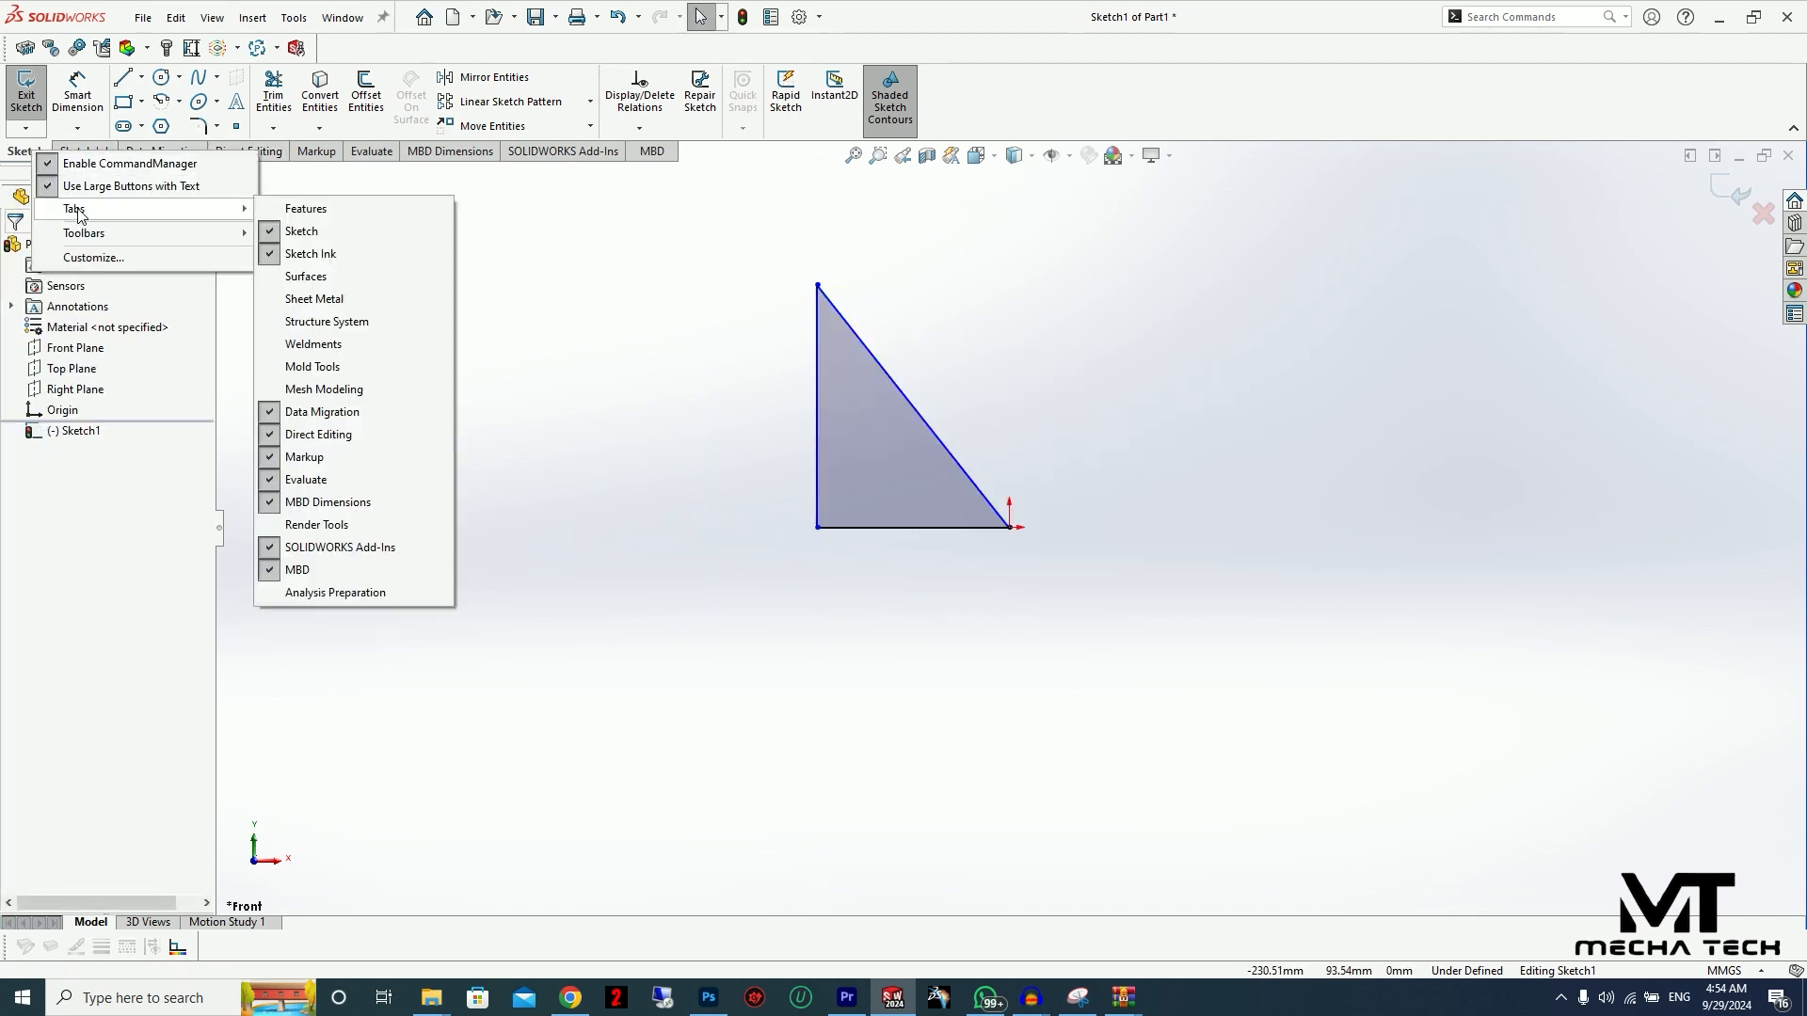
pyautogui.click(292, 209)
# Step: Extrude the triangle sketch 10 mm as a blind boss and expand the feature to show its sketch
pyautogui.click(28, 152)
pyautogui.click(34, 91)
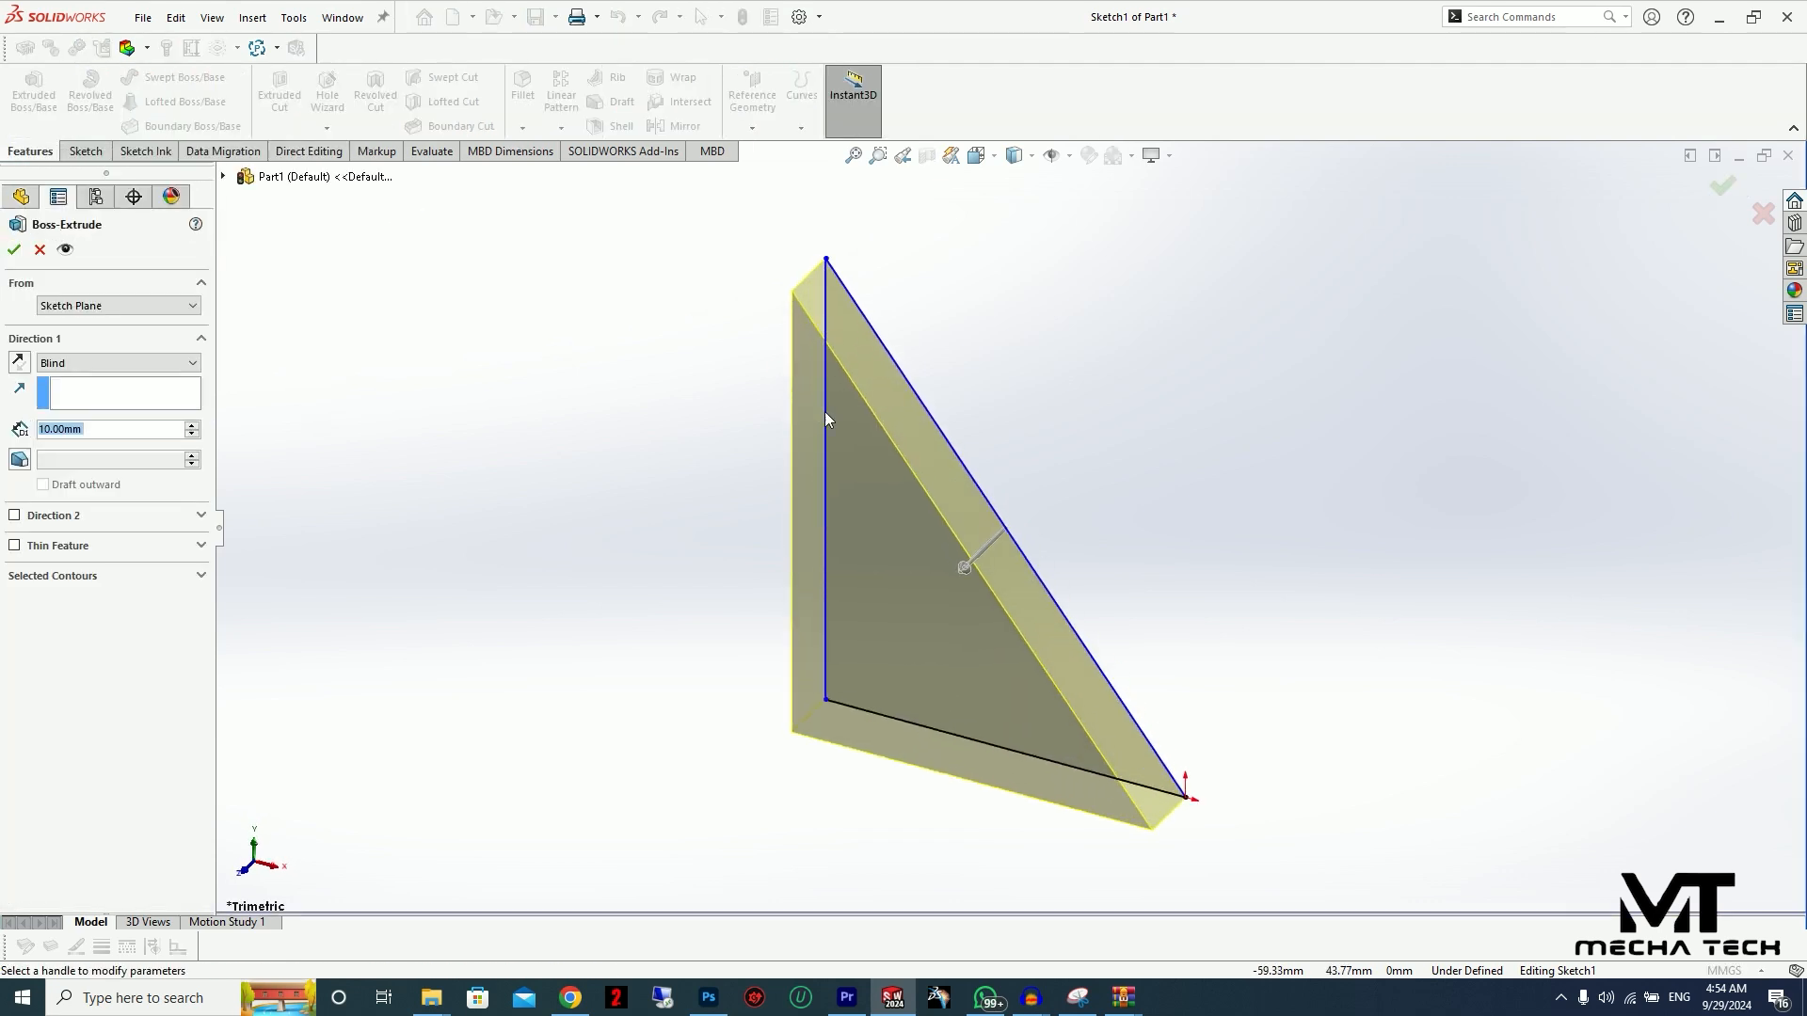
pyautogui.press('Return')
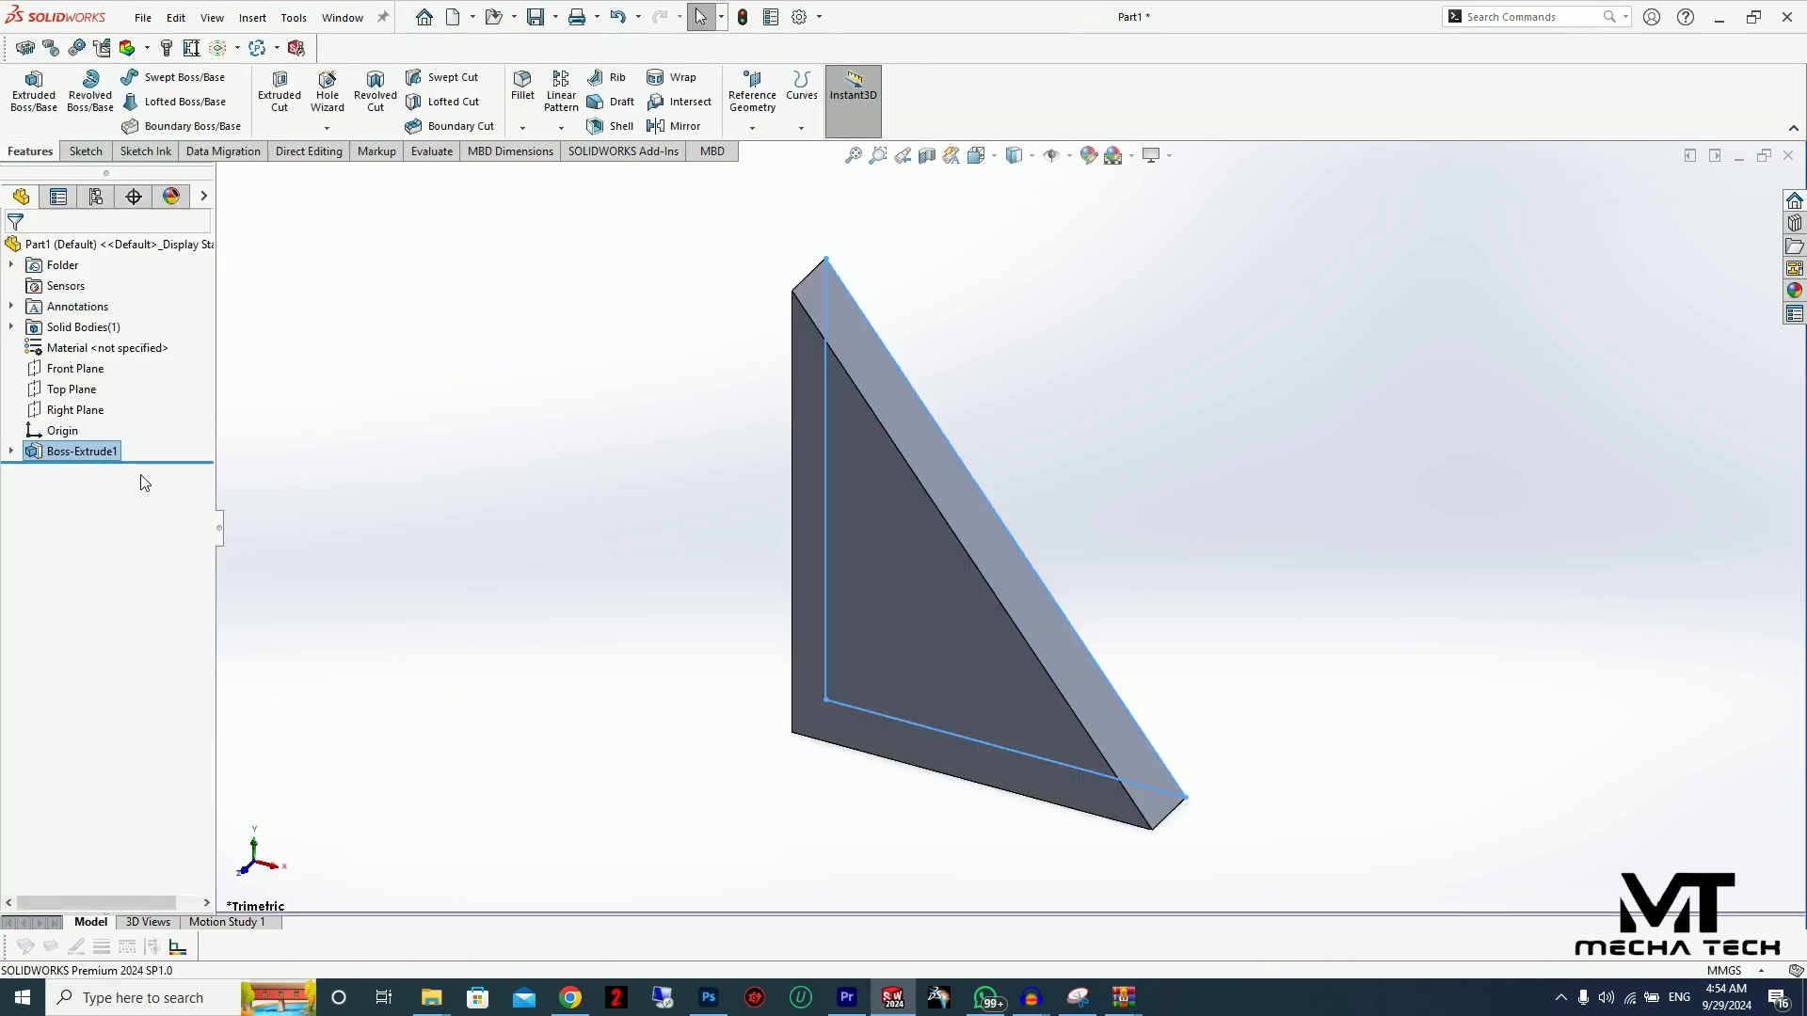
pyautogui.click(11, 451)
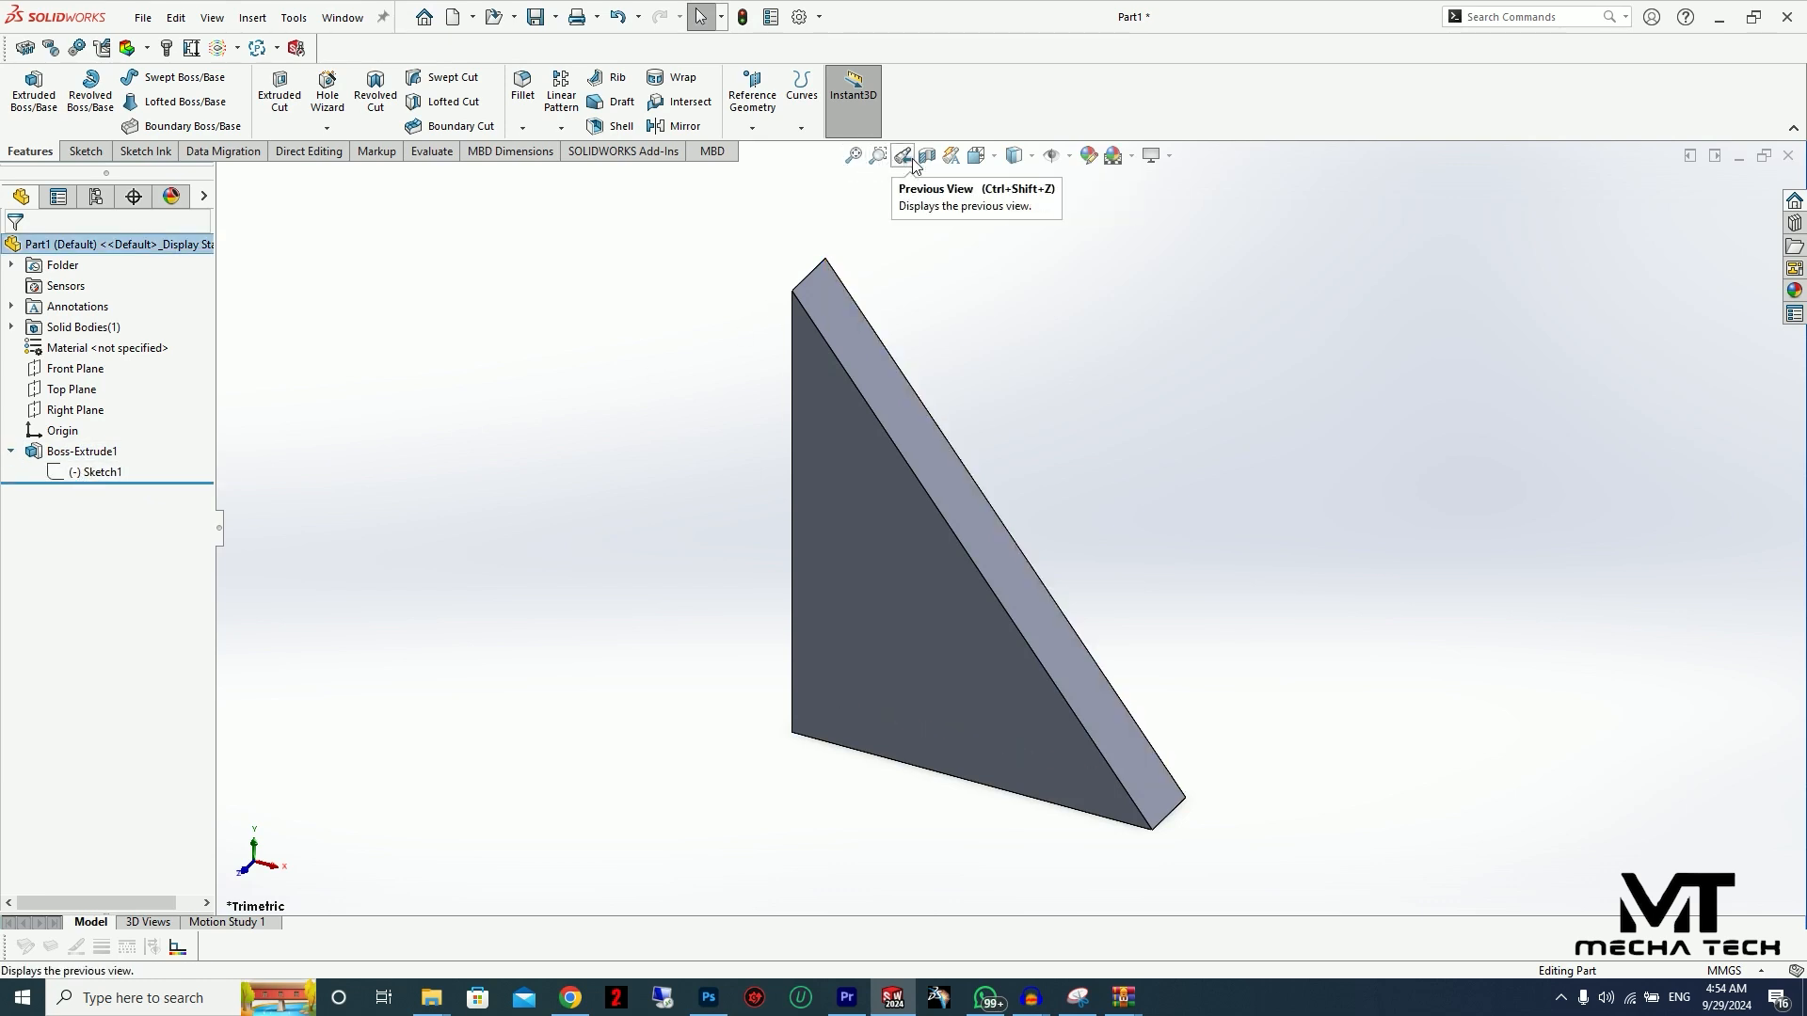
# Step: Fit the part in the view and preview a section through the Front Plane without keeping it
pyautogui.click(853, 155)
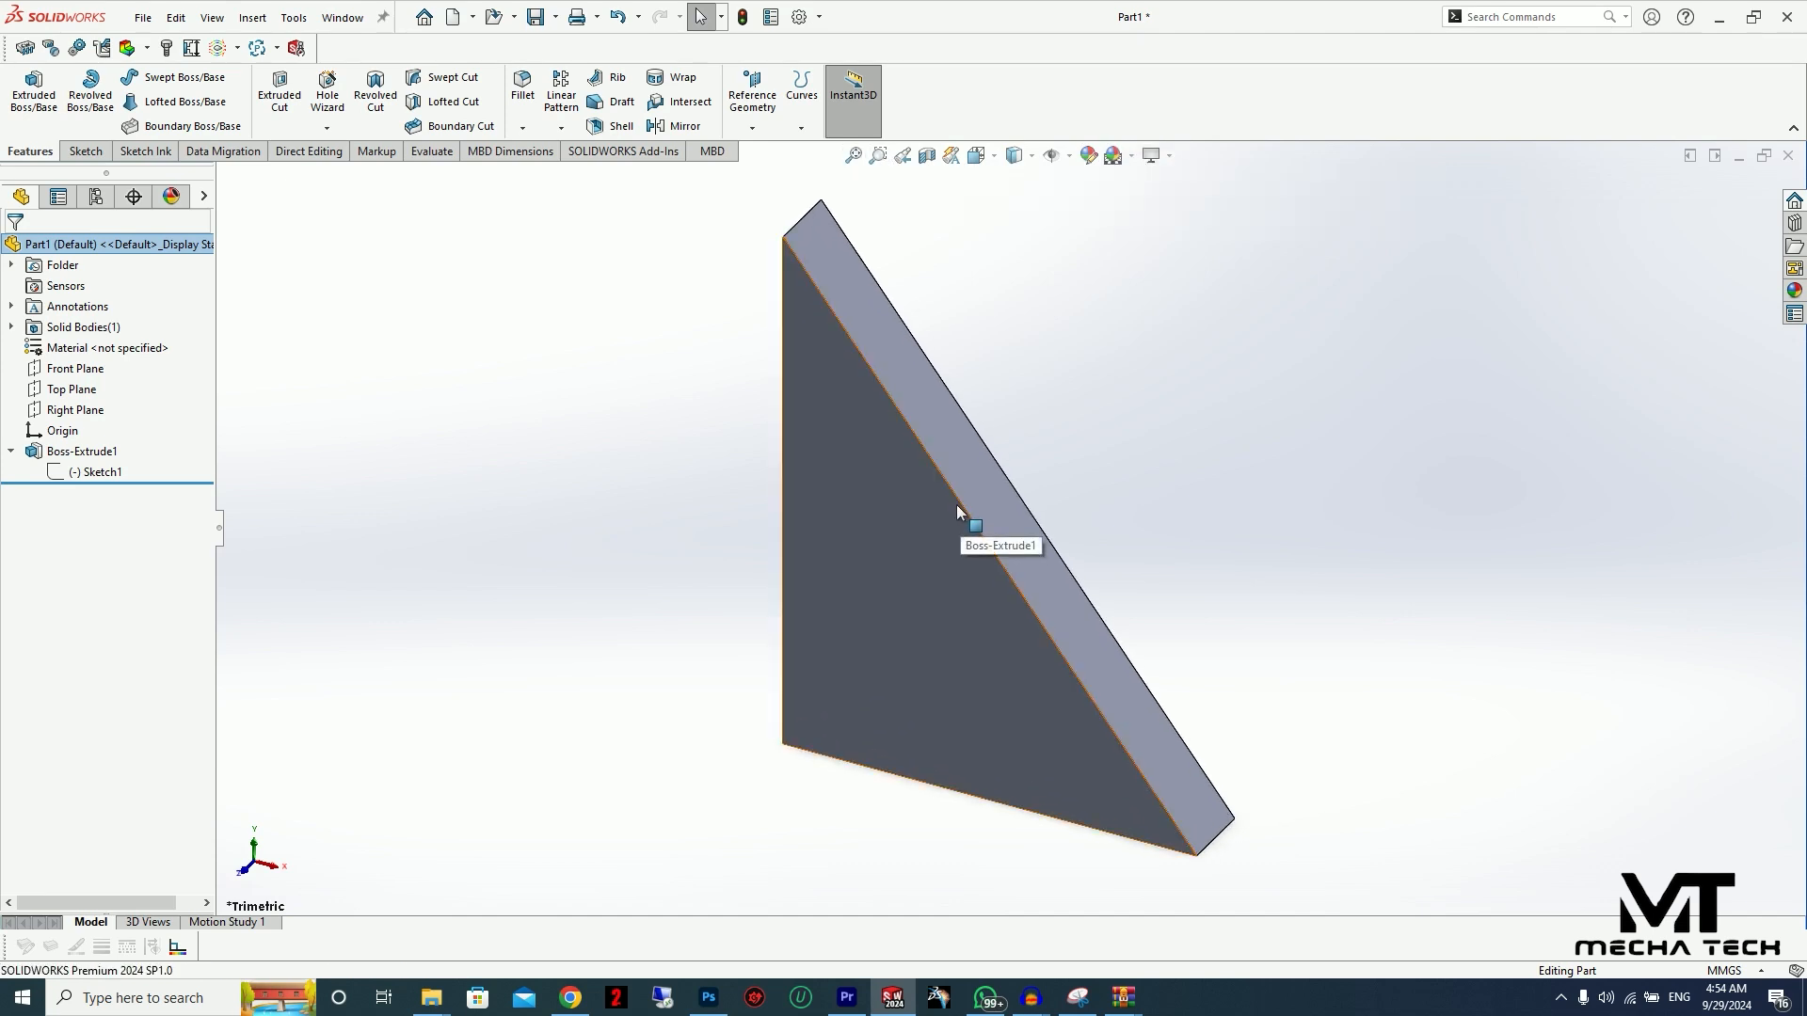
pyautogui.click(927, 155)
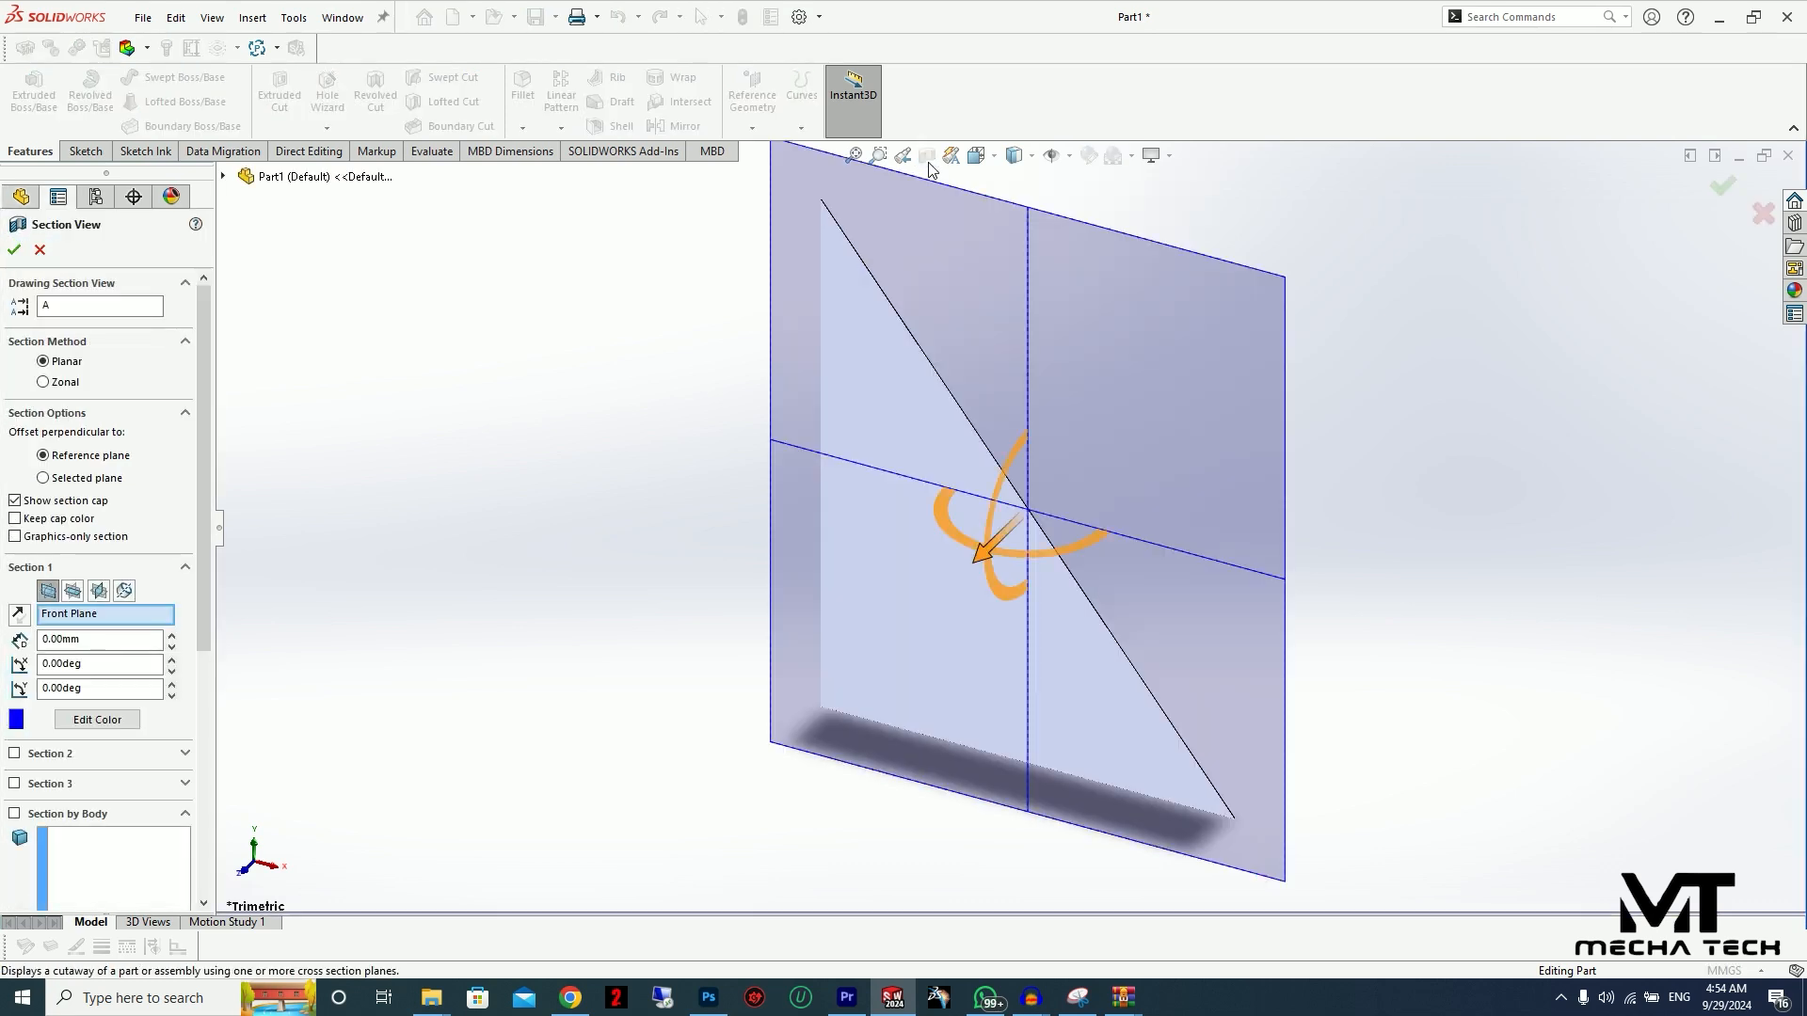
pyautogui.click(1763, 213)
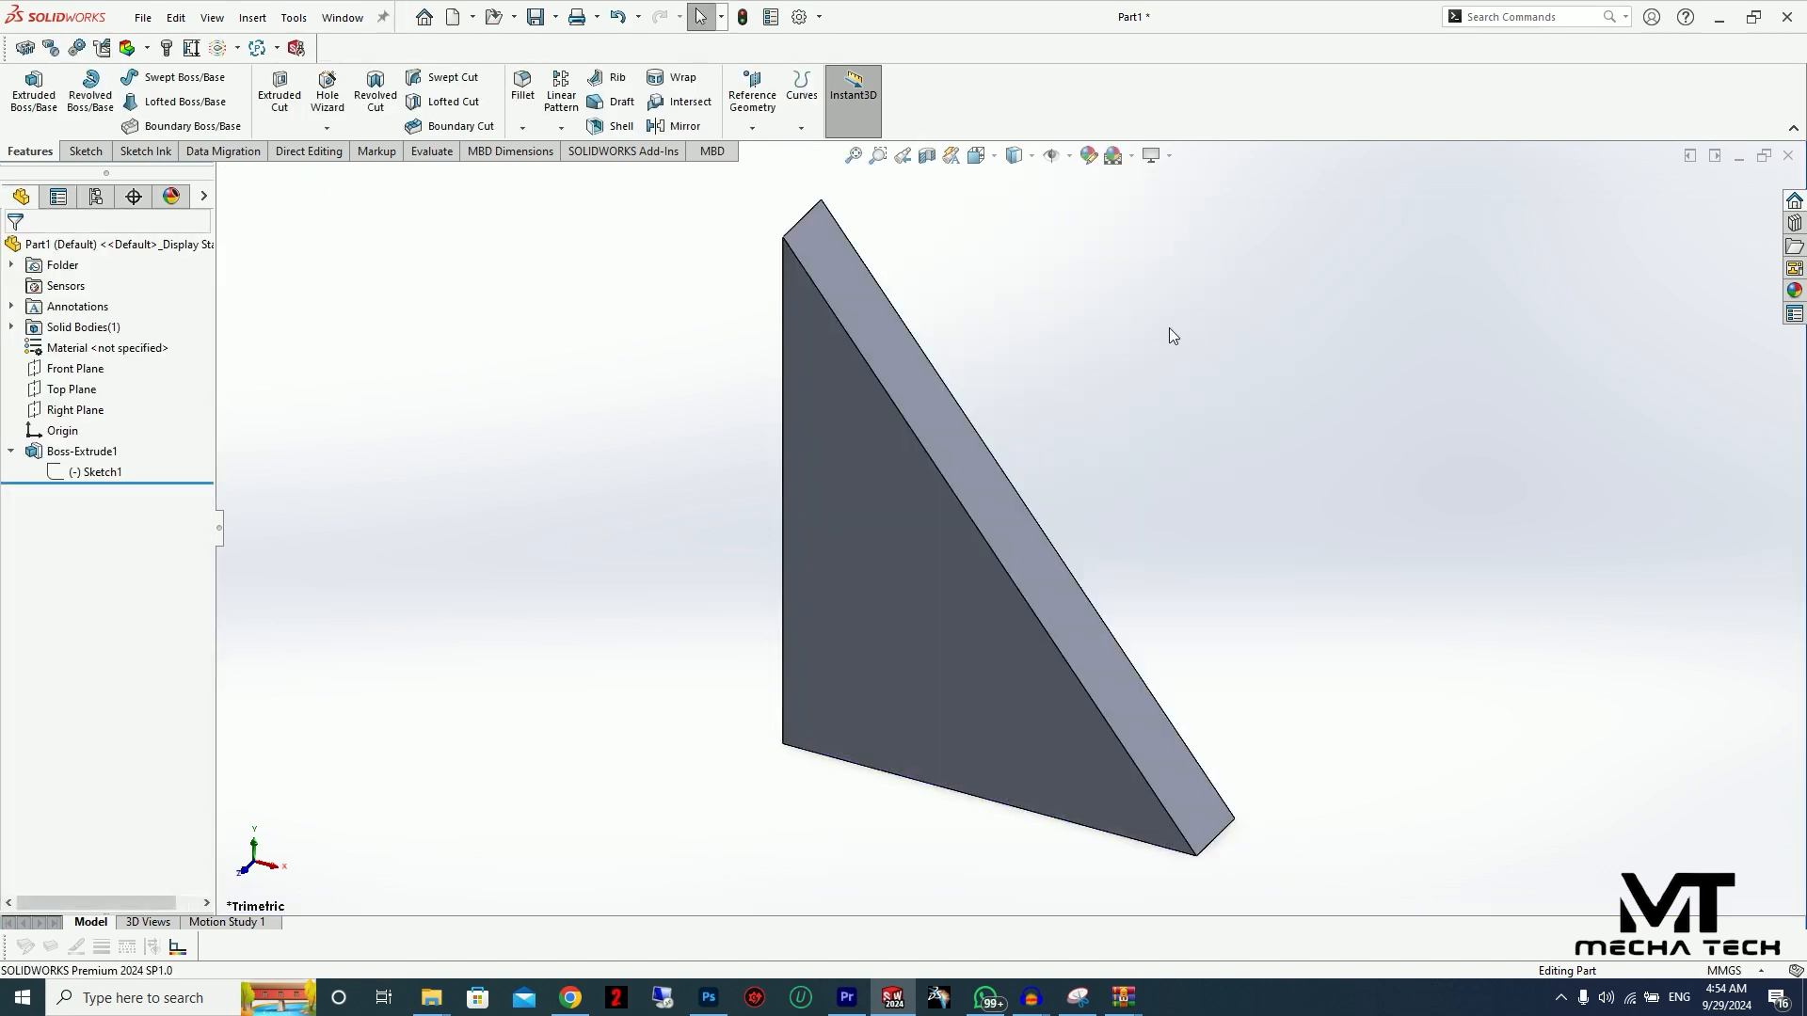
# Step: Browse the Toolbox library to the ANSI Metric hex head bolts and screws and preview the hex bolt
pyautogui.click(1795, 223)
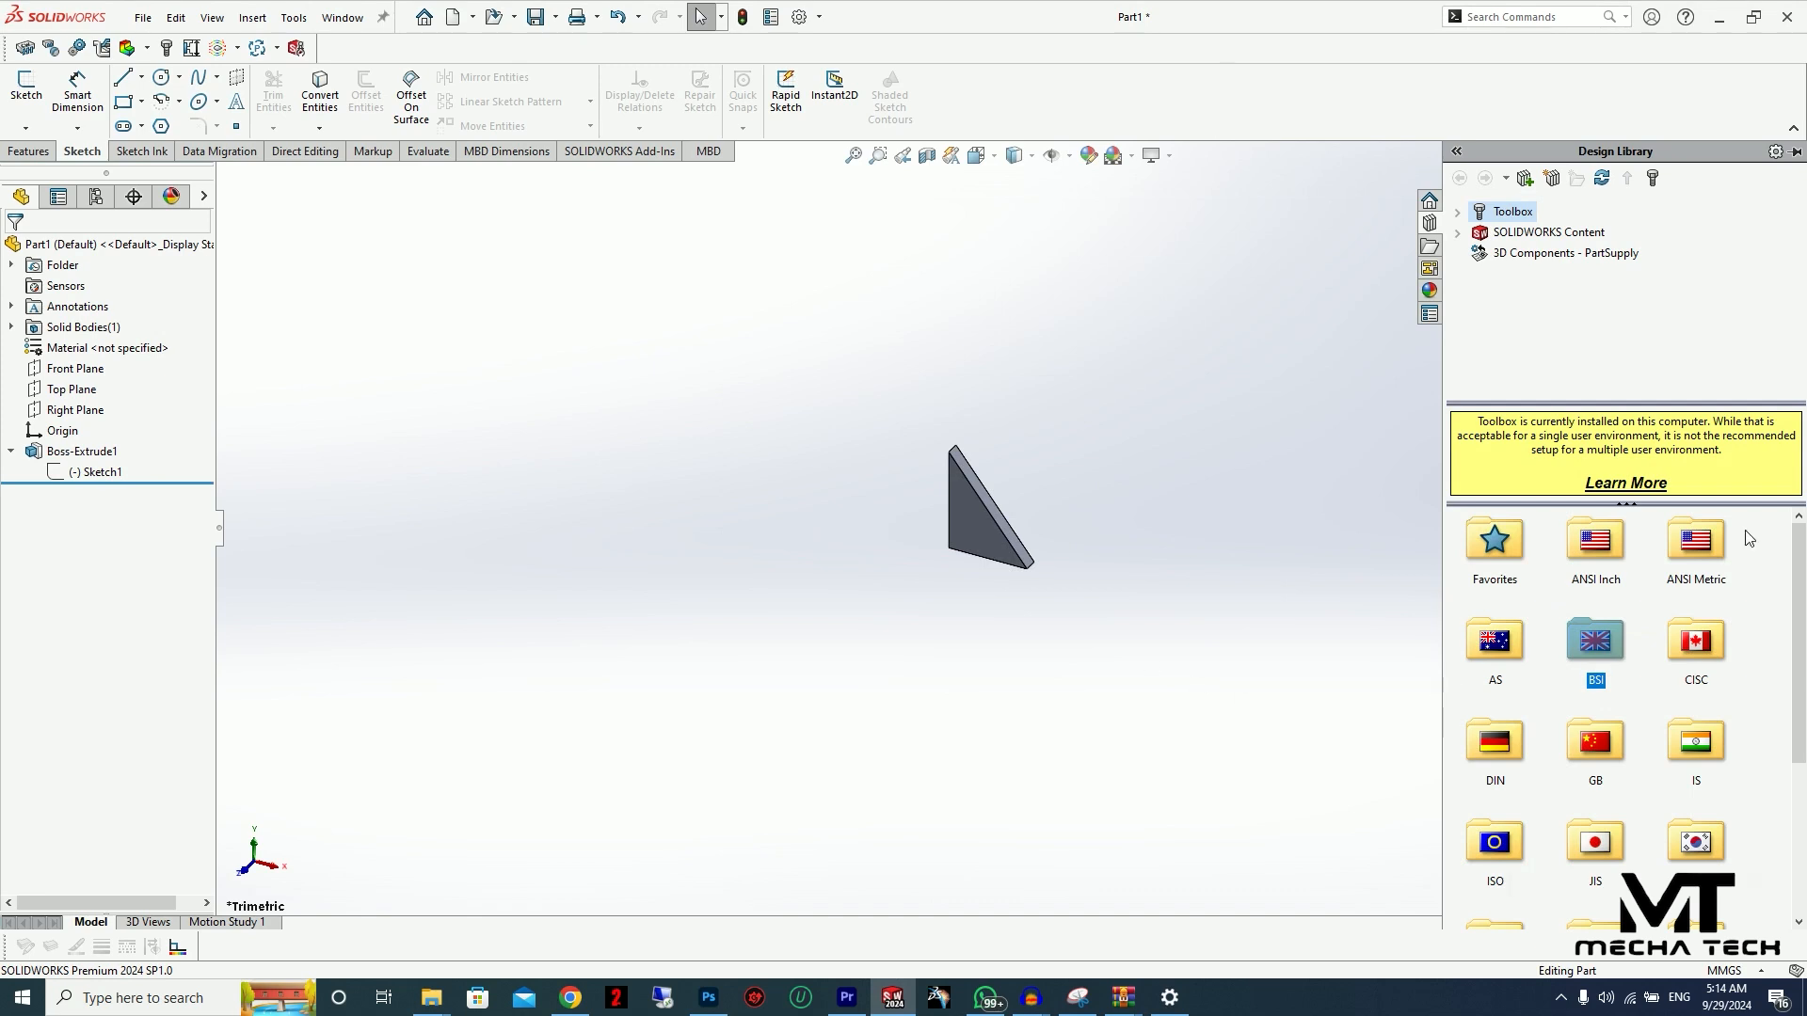
pyautogui.doubleClick(1670, 543)
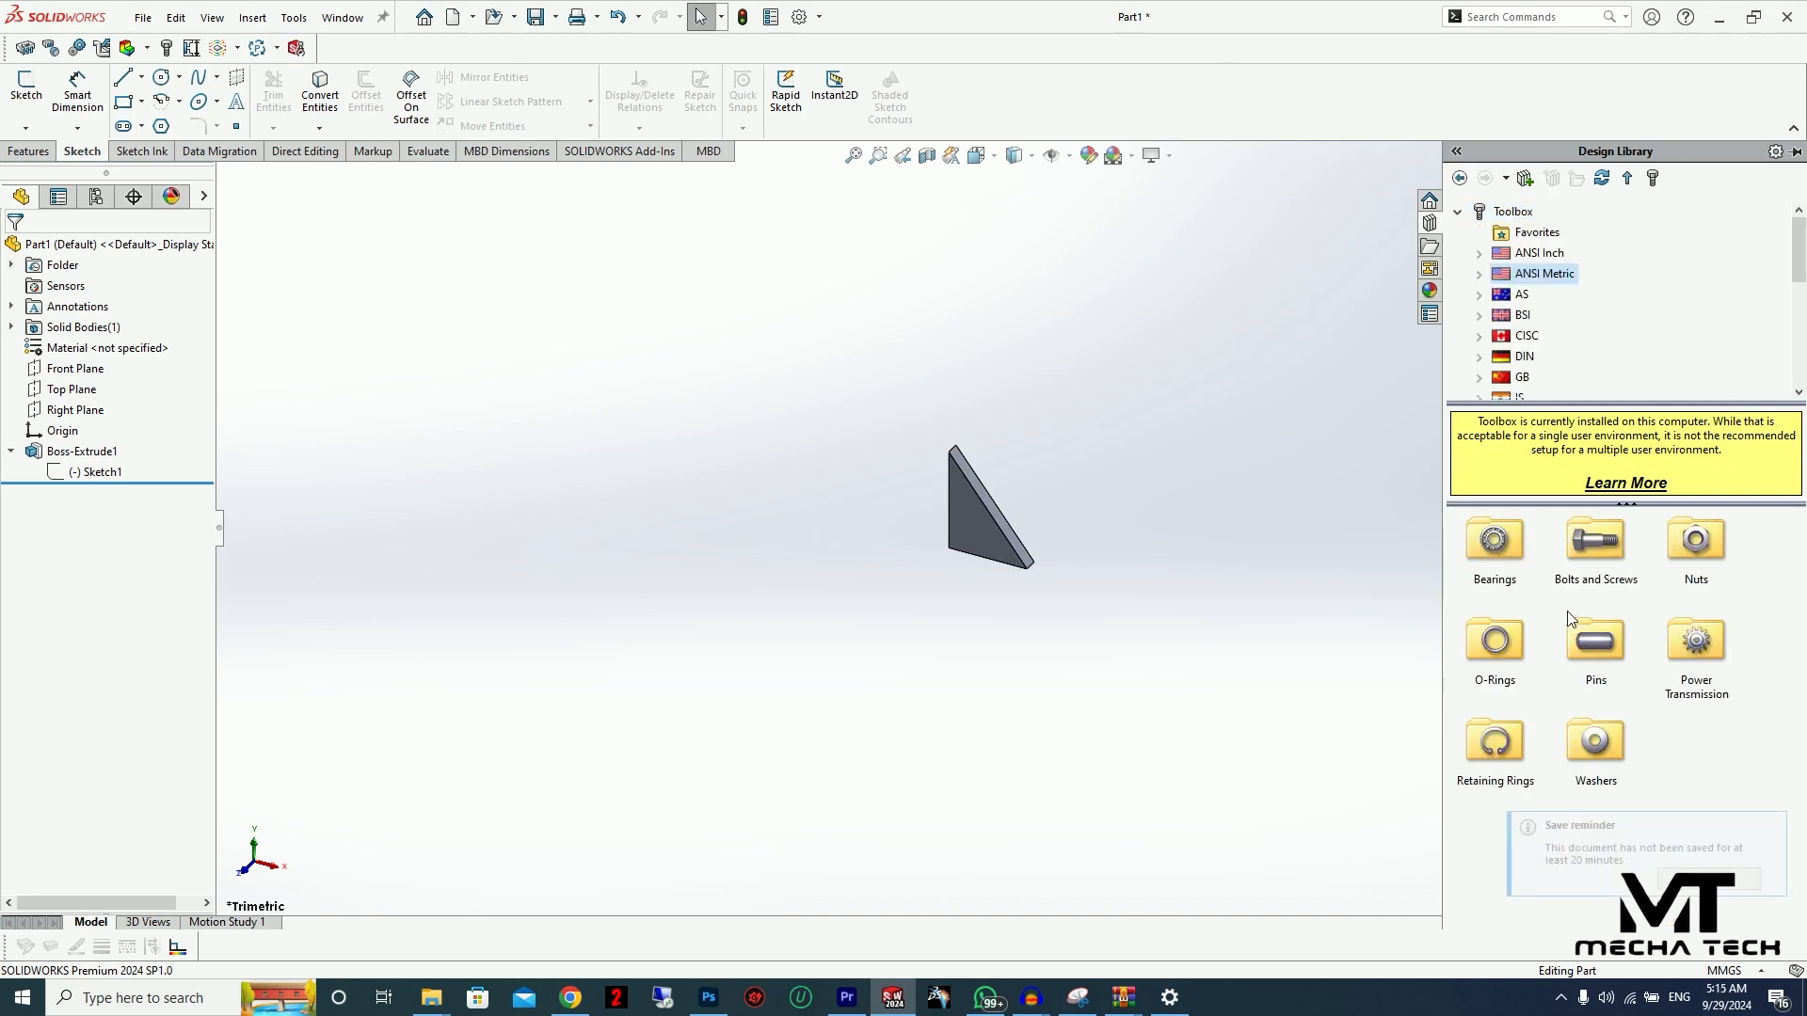
pyautogui.doubleClick(1591, 557)
pyautogui.doubleClick(1496, 545)
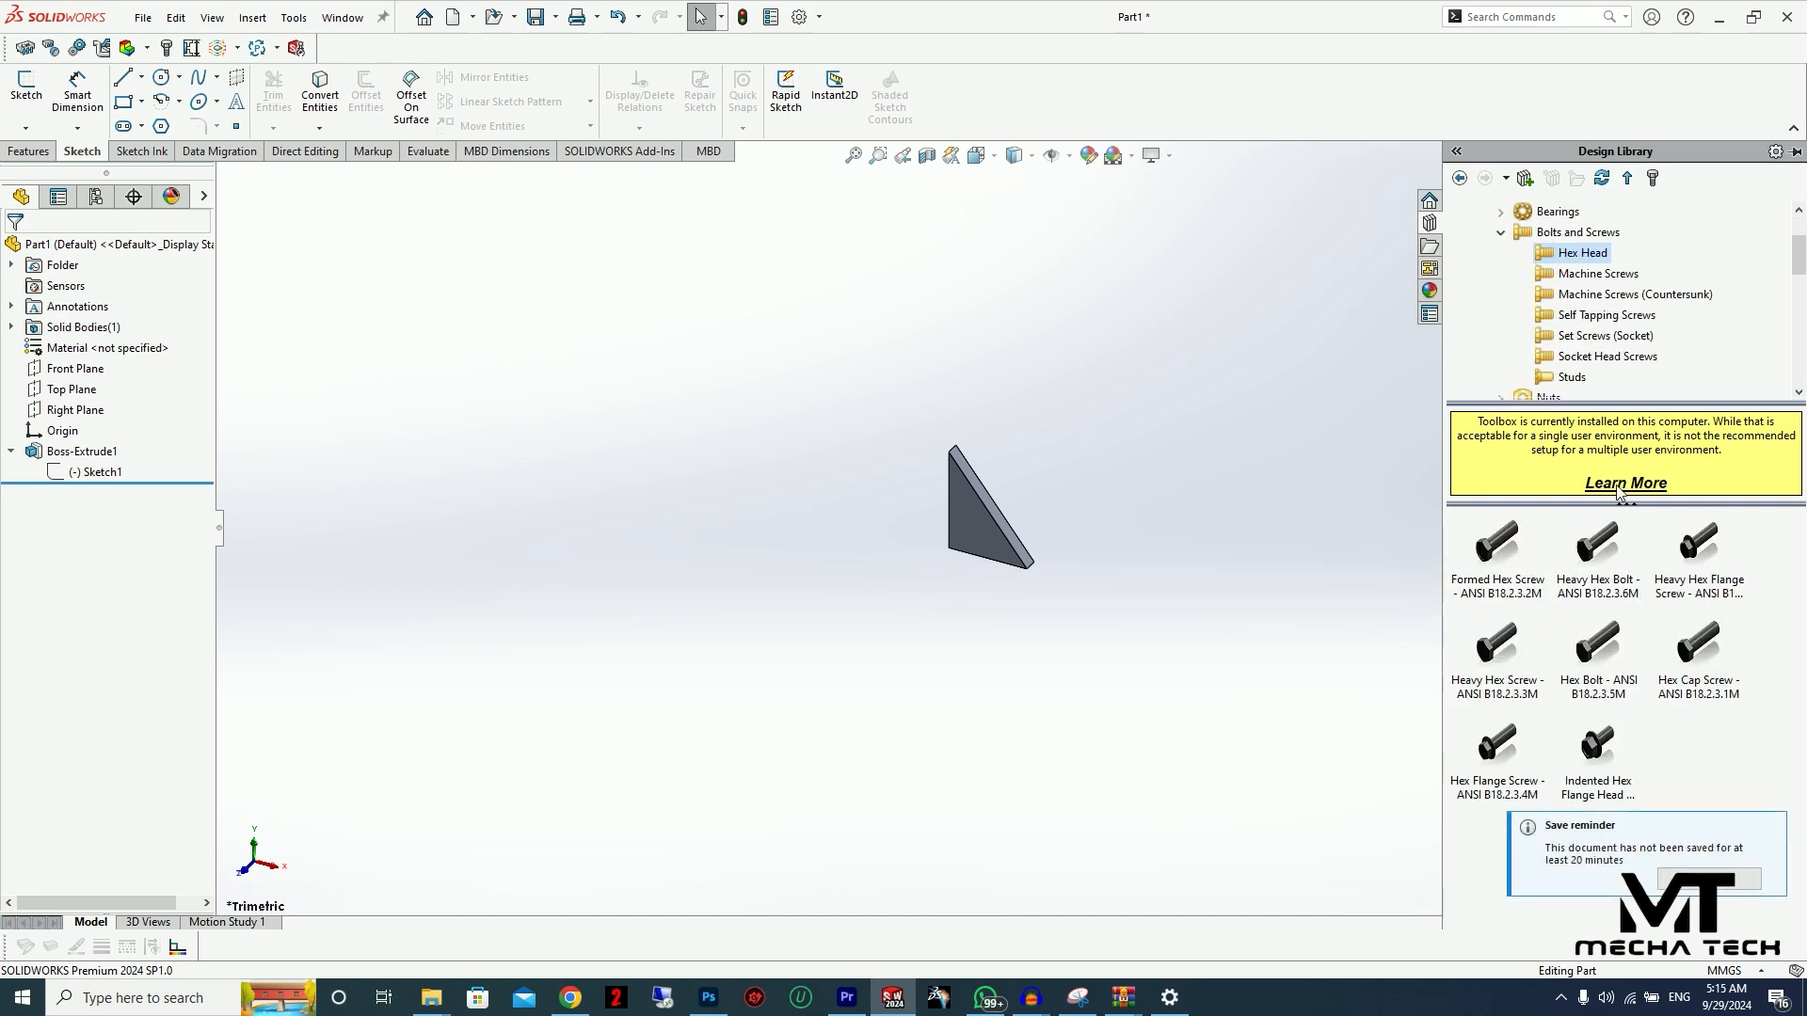
pyautogui.moveTo(1627, 671)
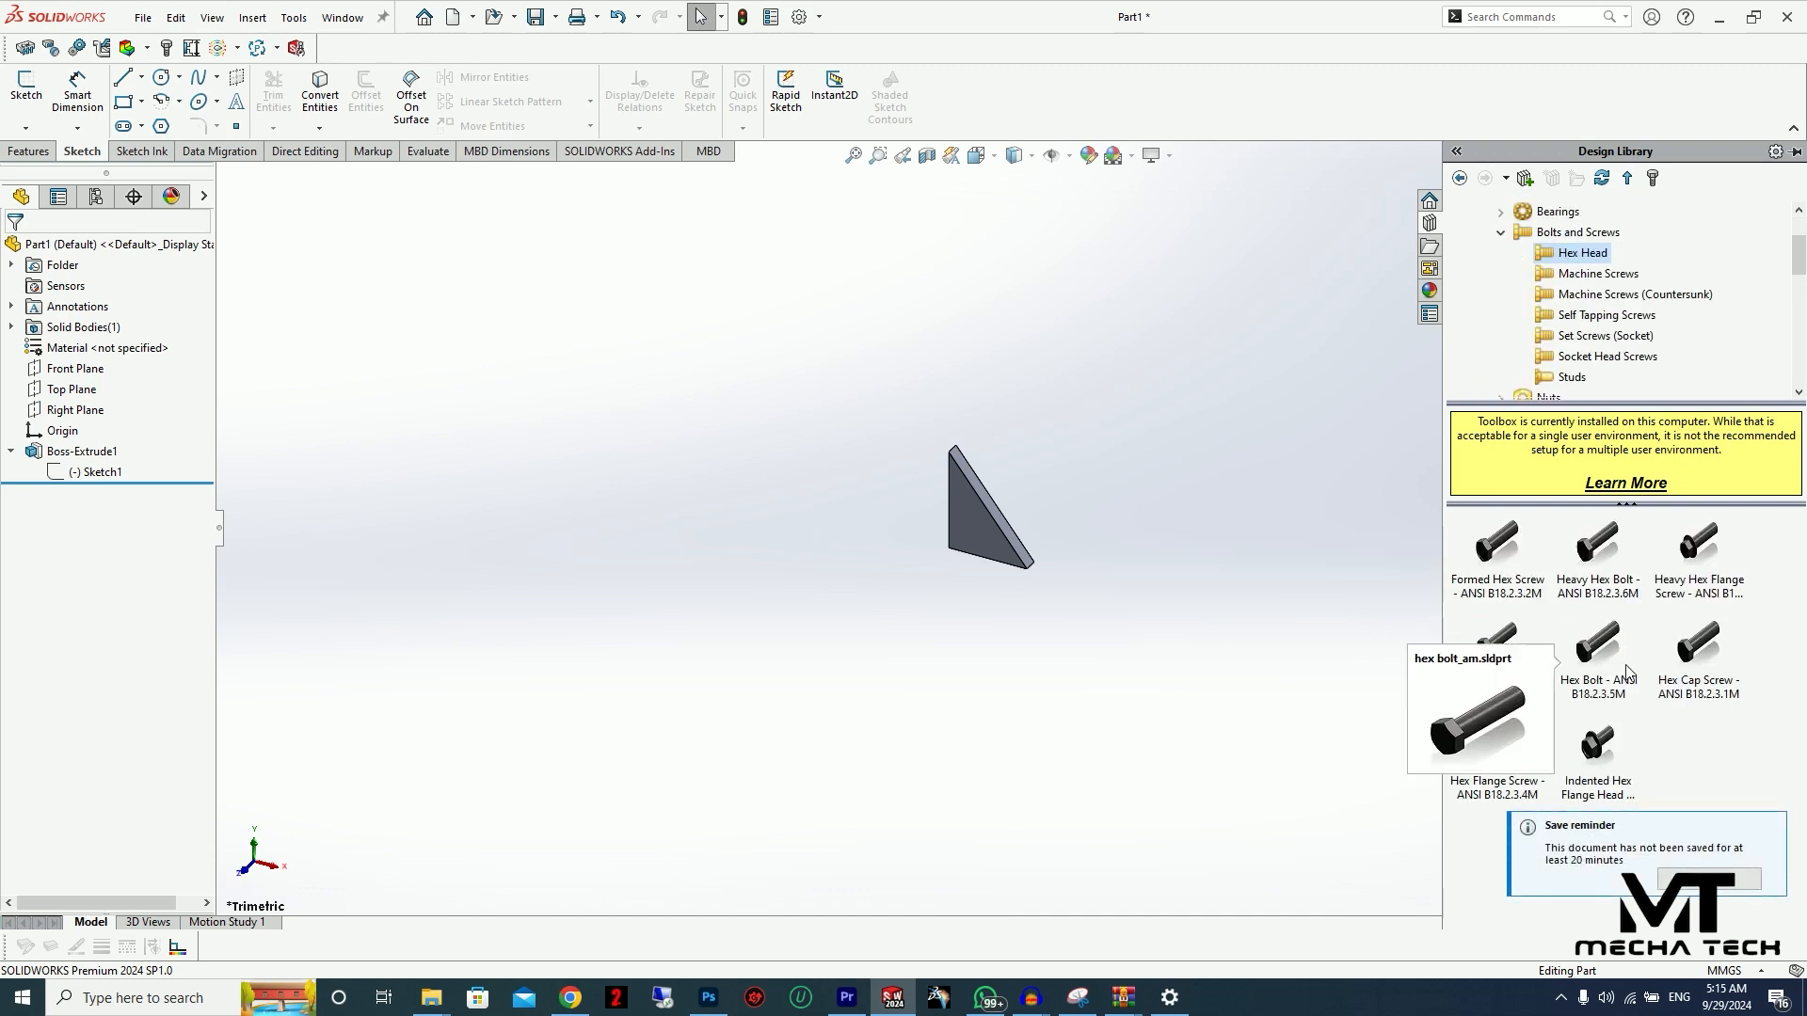